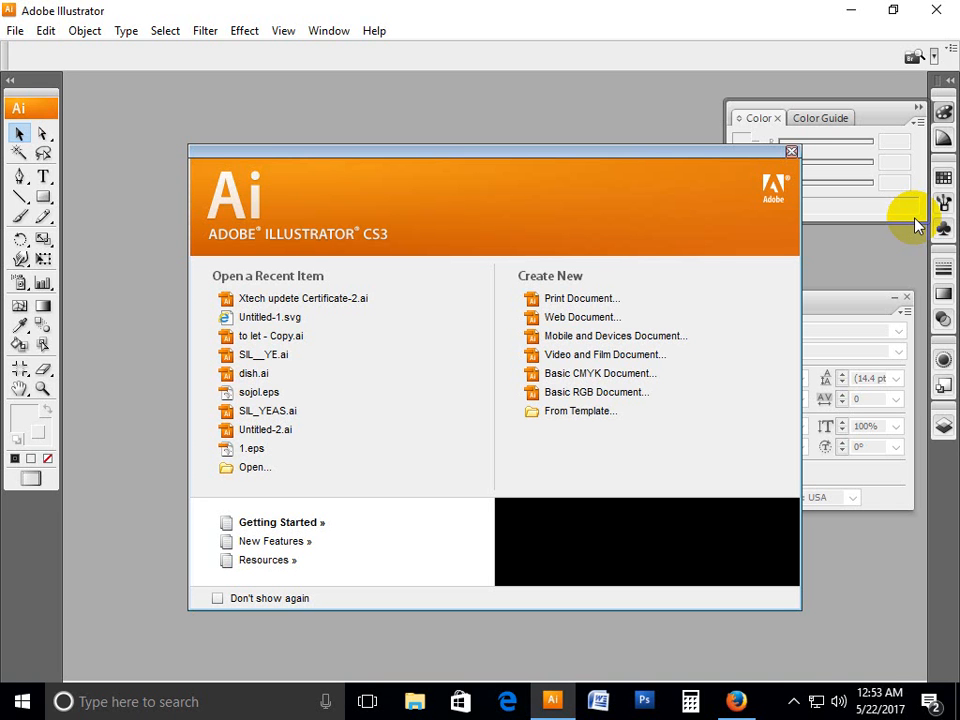
Step: Create a new A4 document in RGB colour mode with its units set to inches
left_click(15, 31)
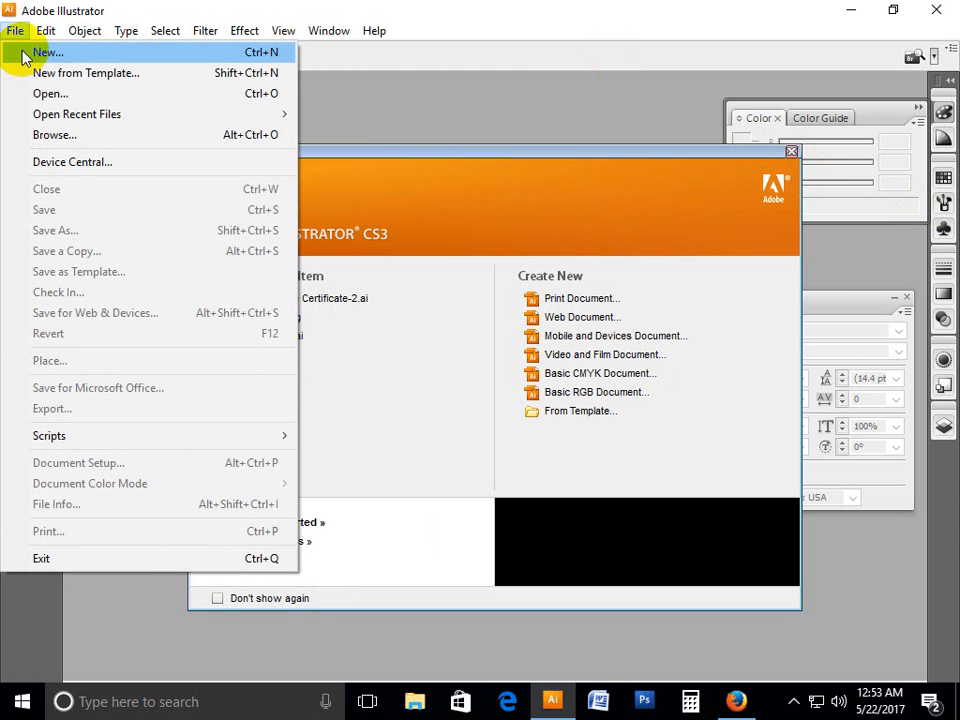
left_click(28, 52)
left_click(565, 305)
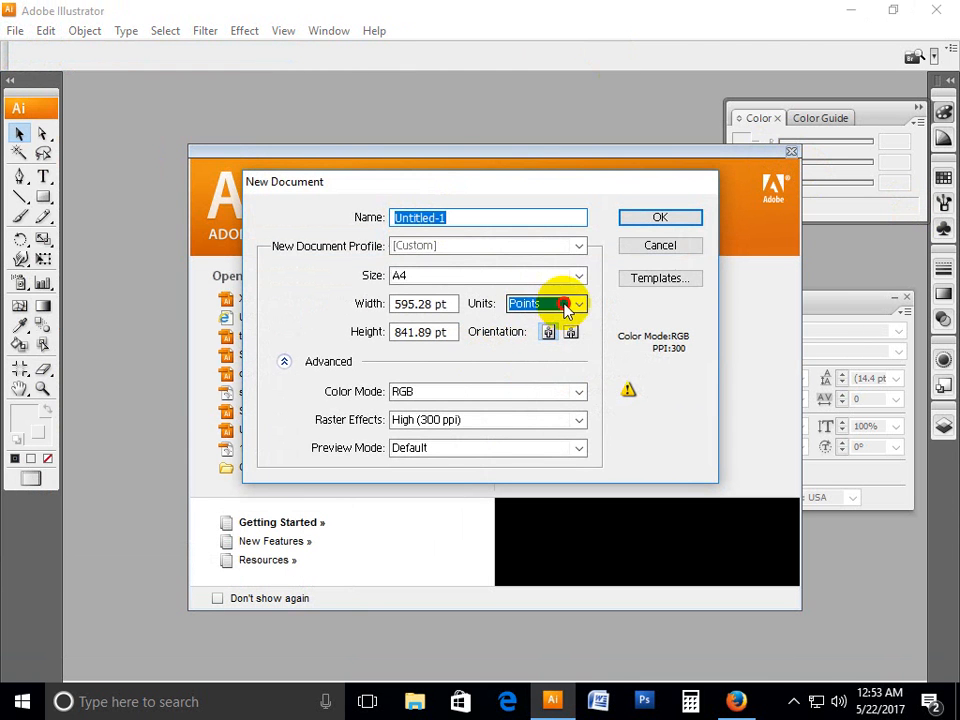
left_click(540, 335)
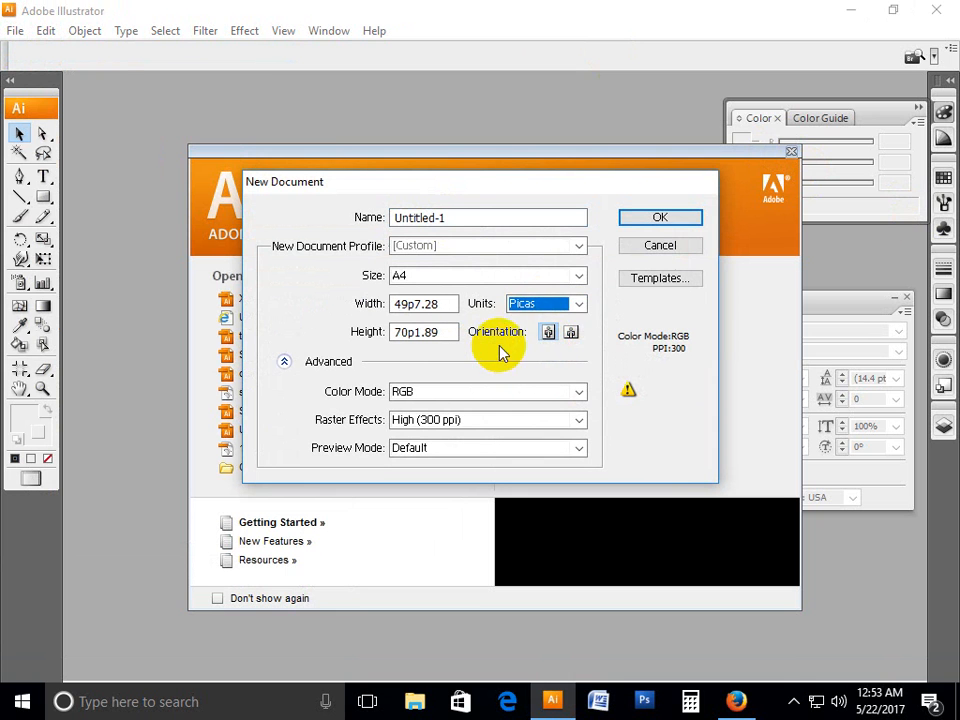
left_click(447, 280)
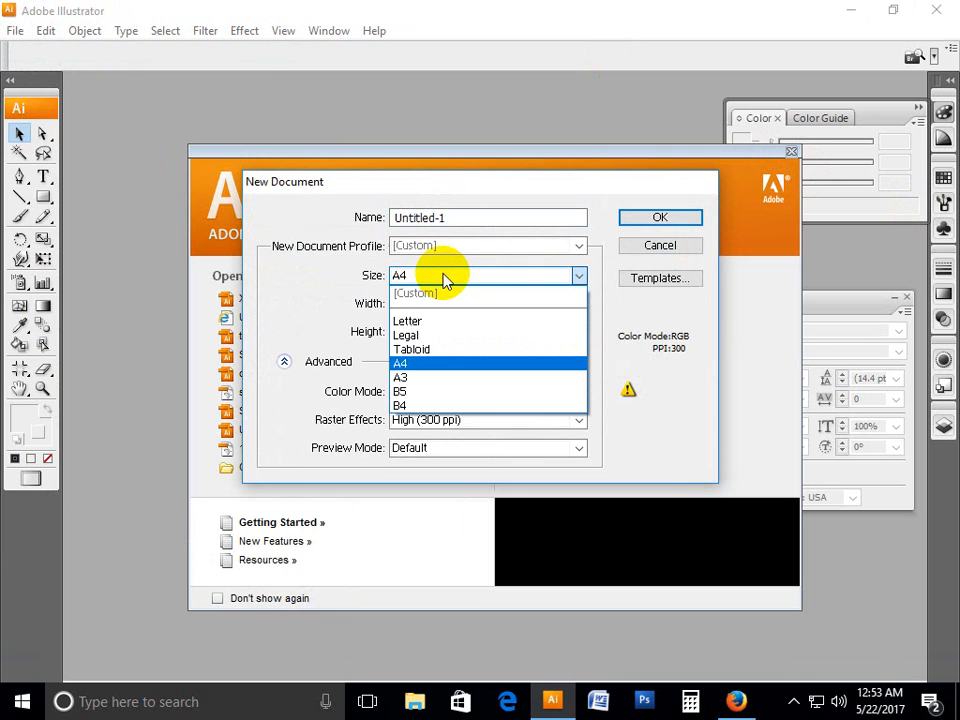
left_click(446, 276)
left_click(536, 303)
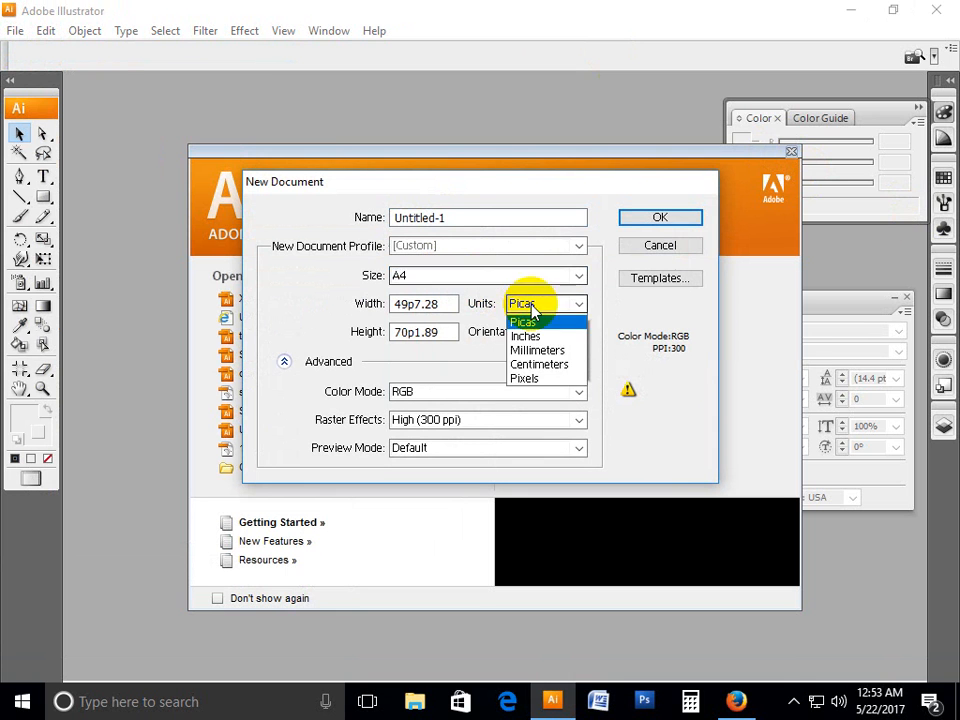
left_click(538, 350)
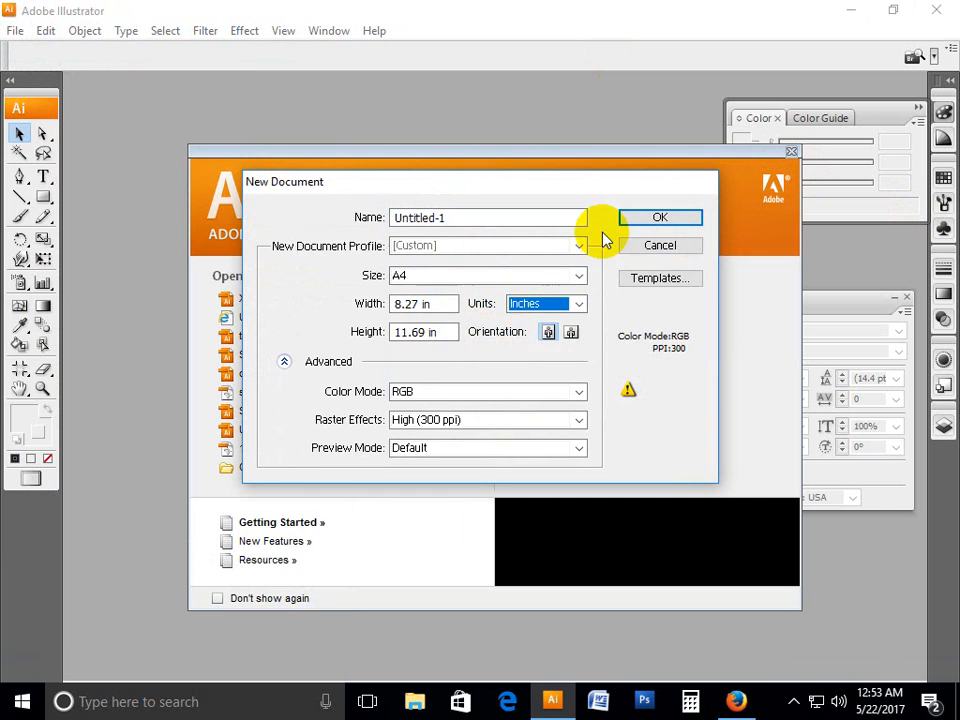
left_click(658, 218)
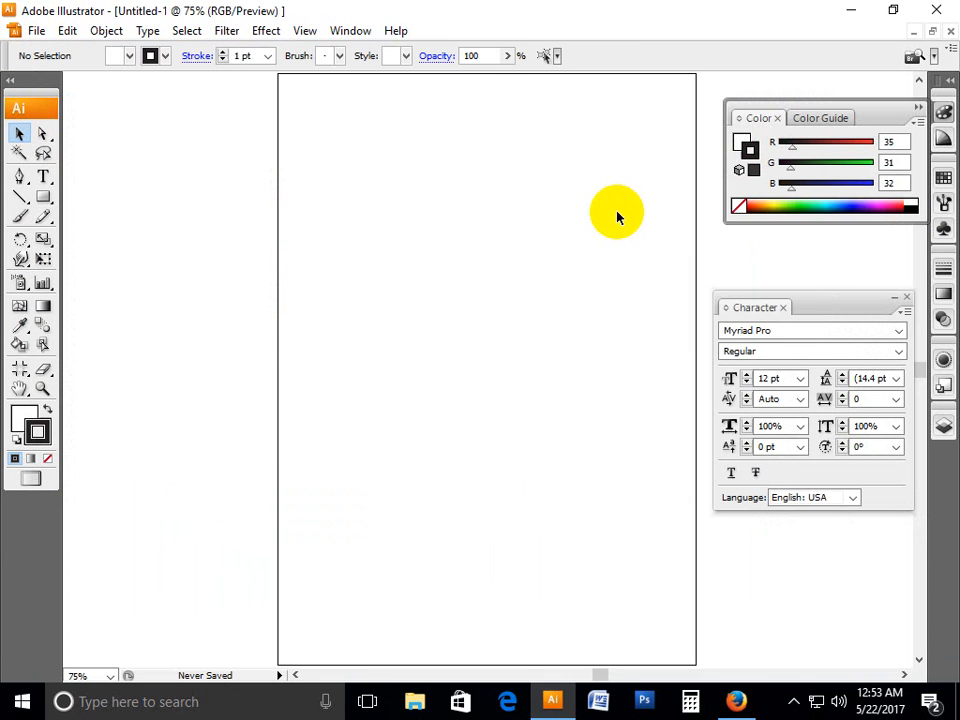
Step: Hide all panels and bring back only the Tools and Control panels
key("space")
left_click_drag(630, 226, 559, 238)
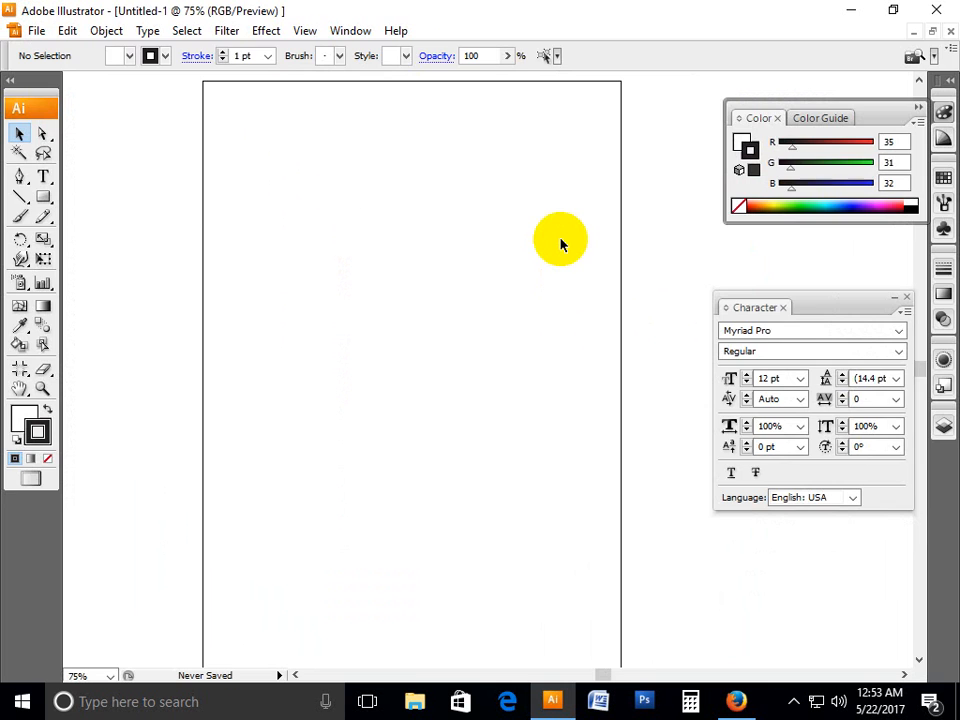
key("Tab")
key("space")
left_click_drag(536, 219, 568, 206)
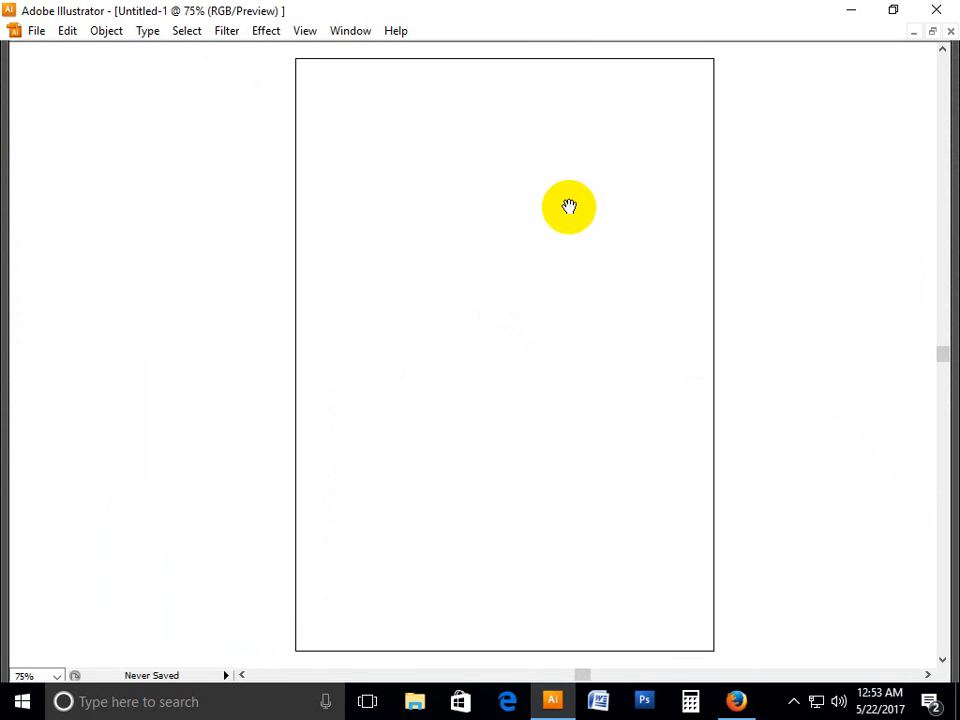
left_click(360, 42)
left_click(435, 628)
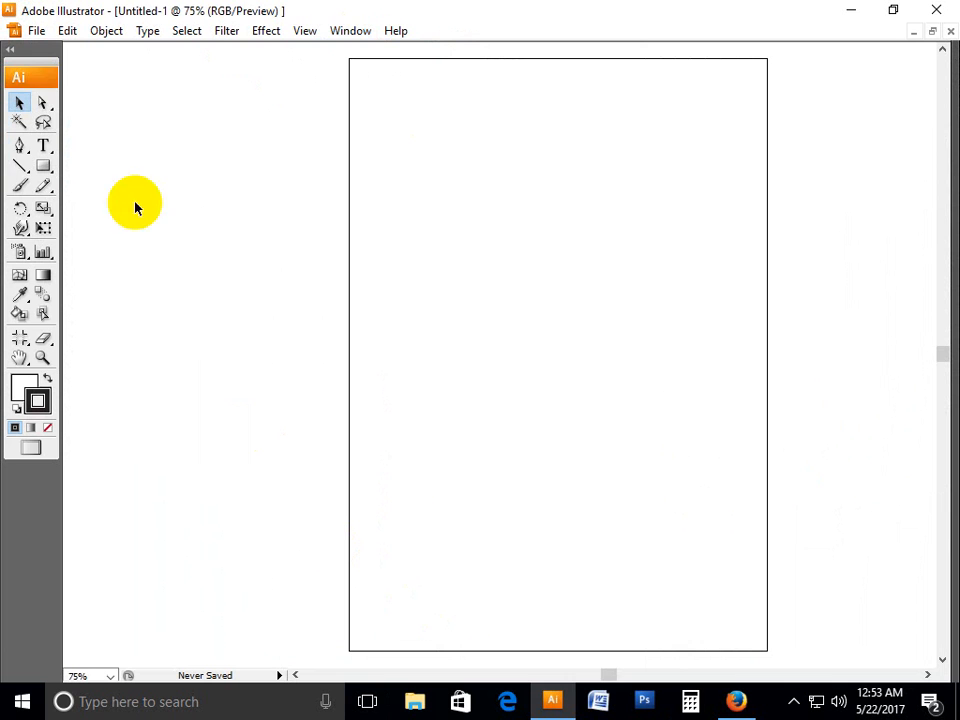
left_click(348, 31)
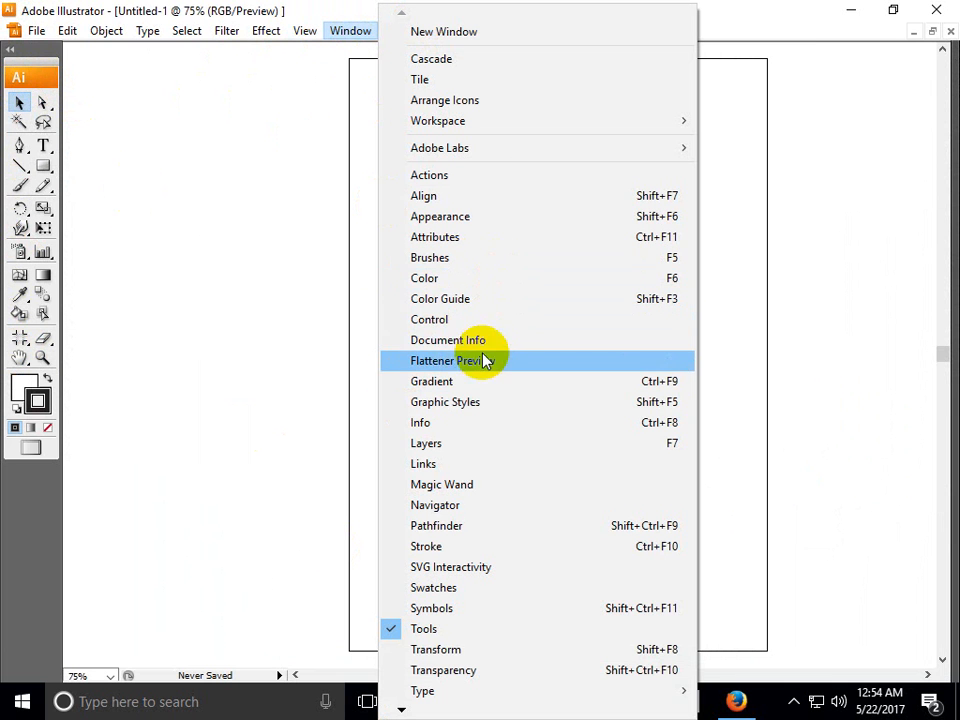
left_click(467, 321)
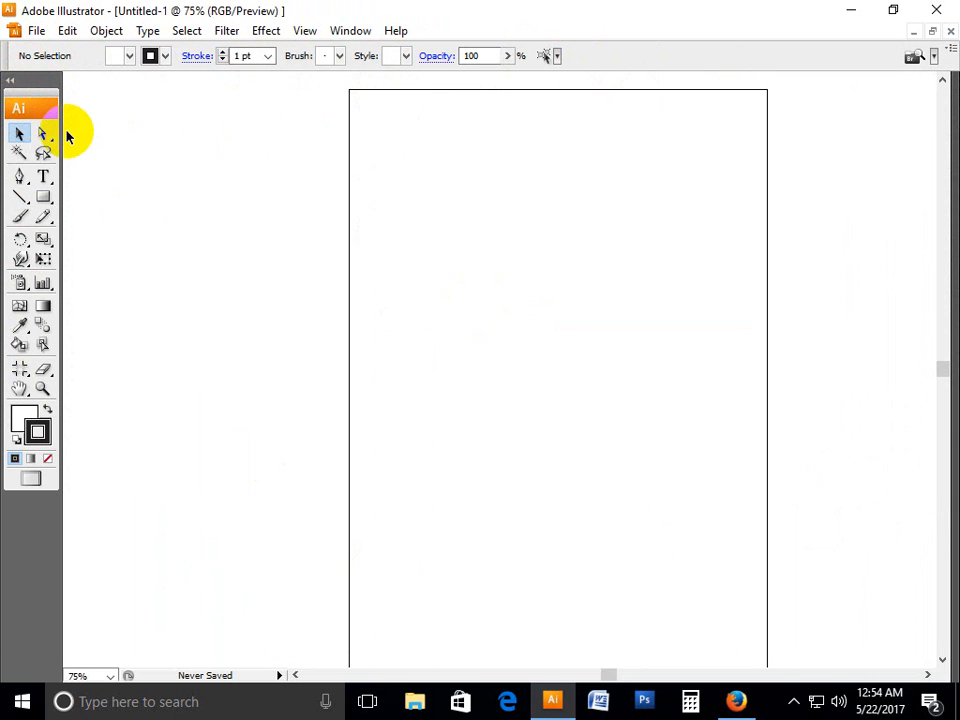
Step: Detach the shape tools as a floating palette and place it beside the toolbox, above the empty area outside the page
key("t")
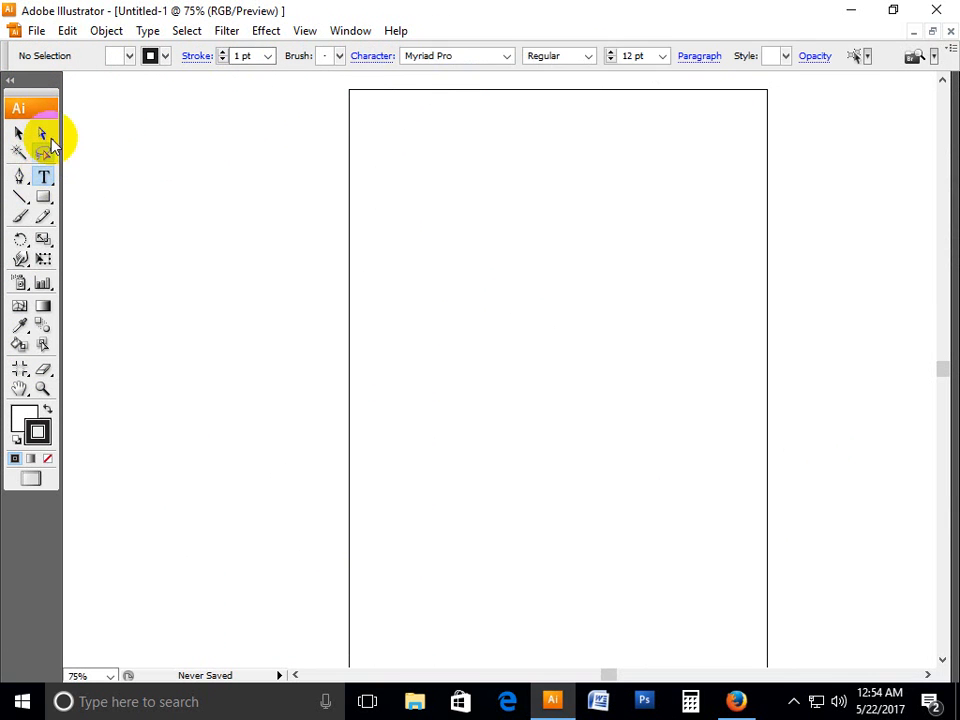
left_click(18, 136)
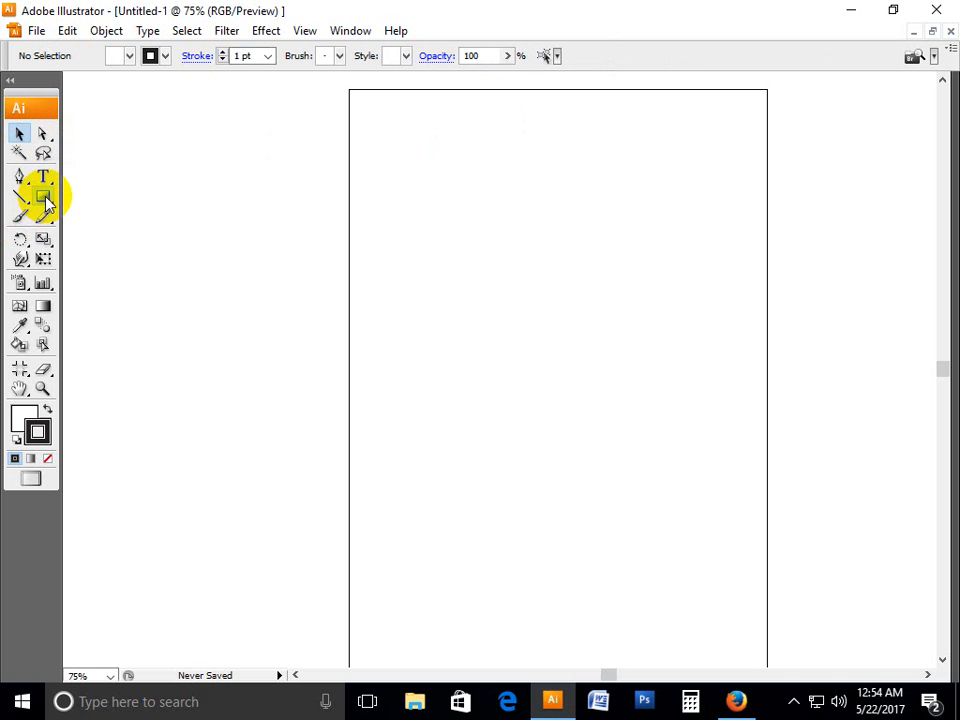
left_click_drag(46, 200, 208, 257)
left_click_drag(135, 198, 170, 135)
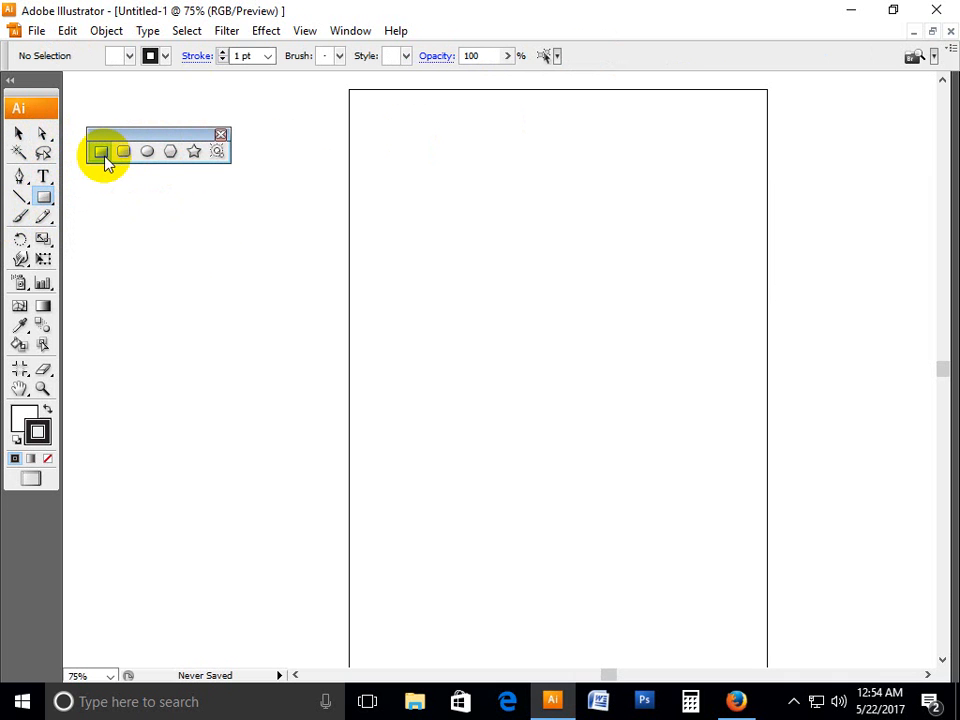
Step: Draw a wide rectangle in the upper part of the page and leave it deselected
left_click_drag(396, 154, 654, 306)
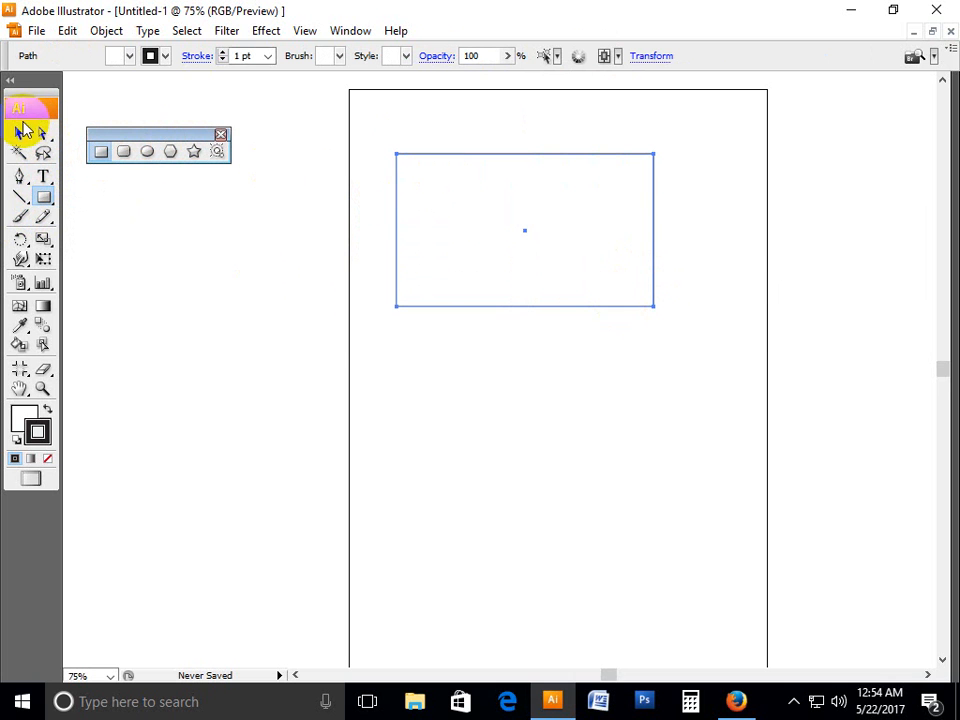
left_click(22, 131)
left_click(493, 377)
left_click(476, 249)
left_click(663, 379)
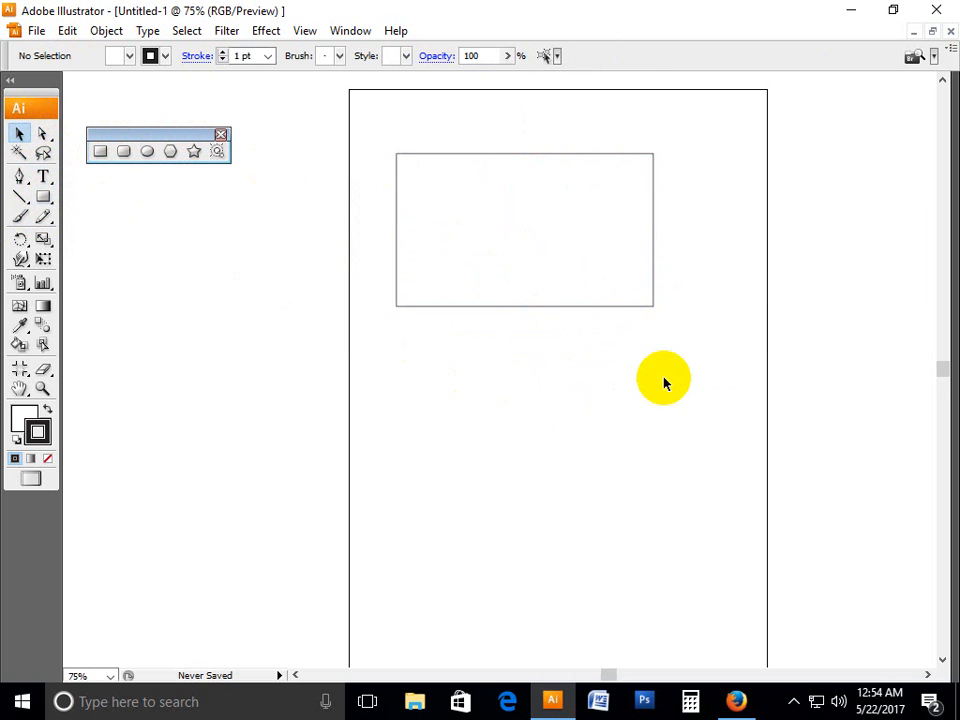
left_click(561, 253)
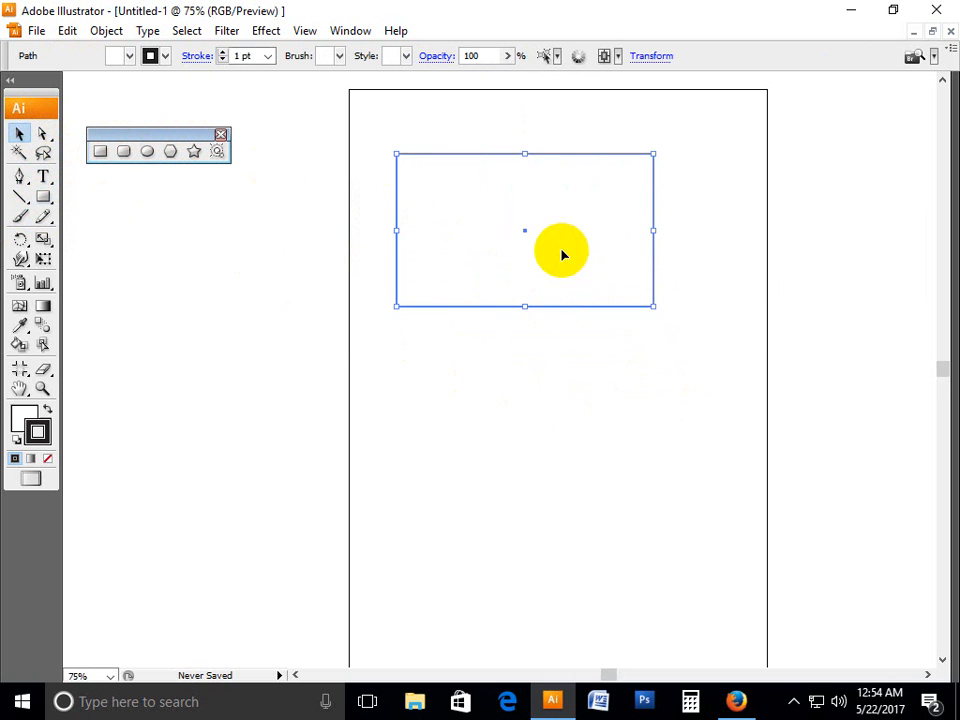
left_click(651, 358)
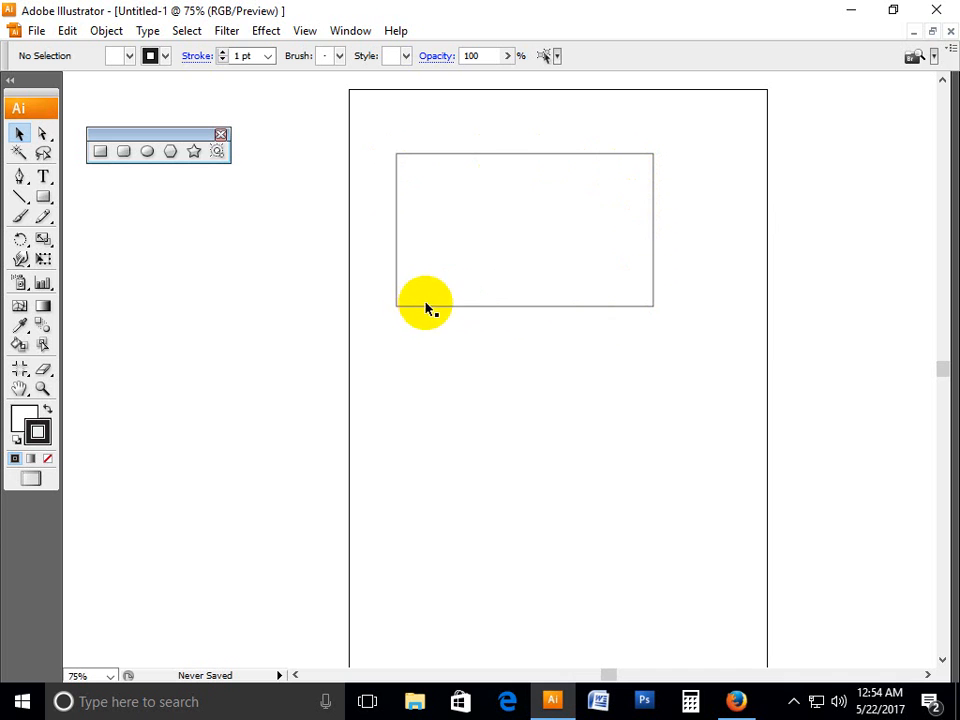
Step: Increase the rectangle's stroke weight to 14 pt, keeping the rectangle selected
left_click(521, 270)
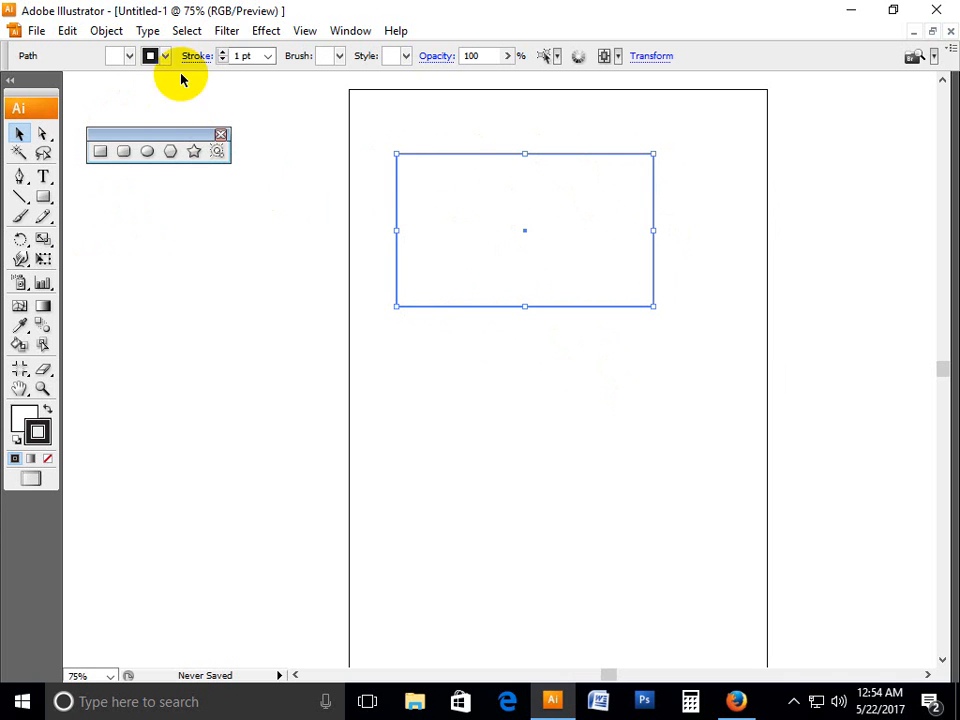
left_click(222, 52)
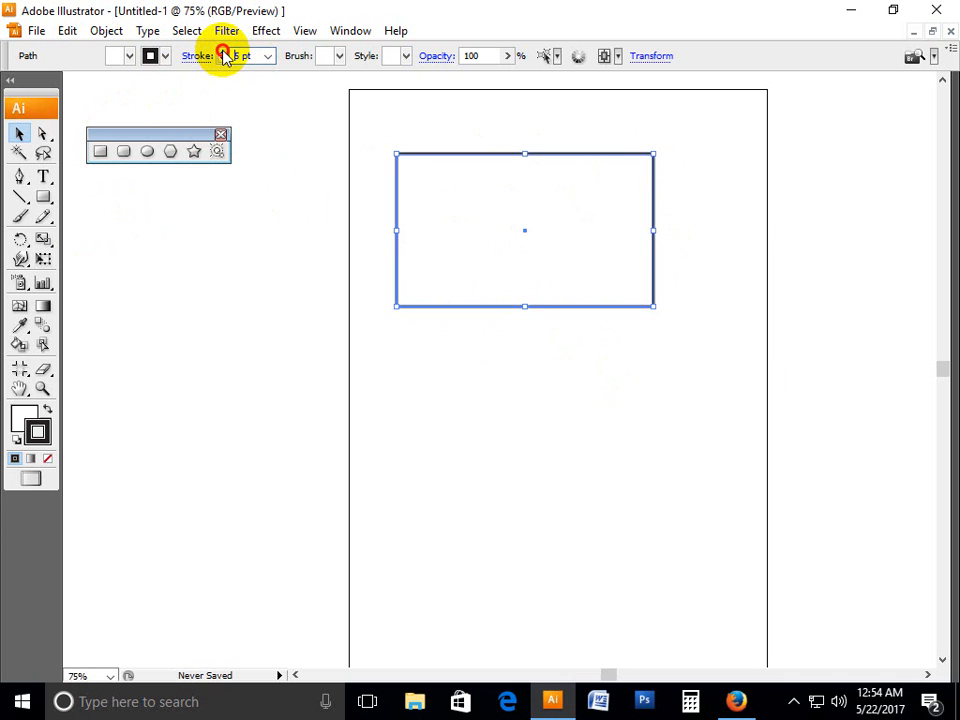
left_click(222, 52)
left_click(222, 52)
left_click(222, 52)
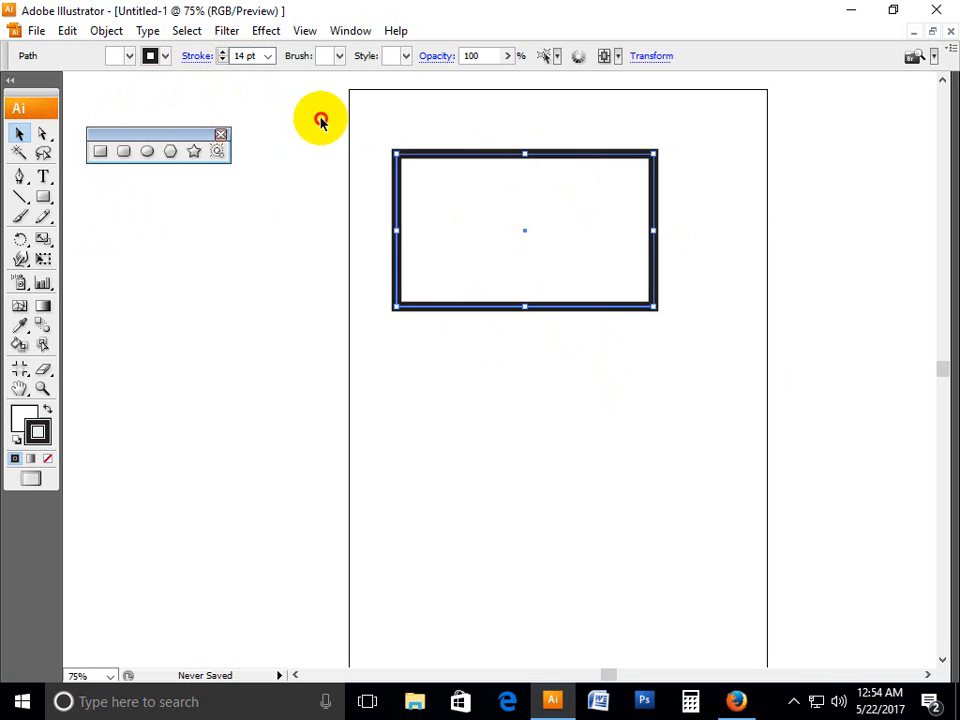
left_click_drag(362, 122, 705, 385)
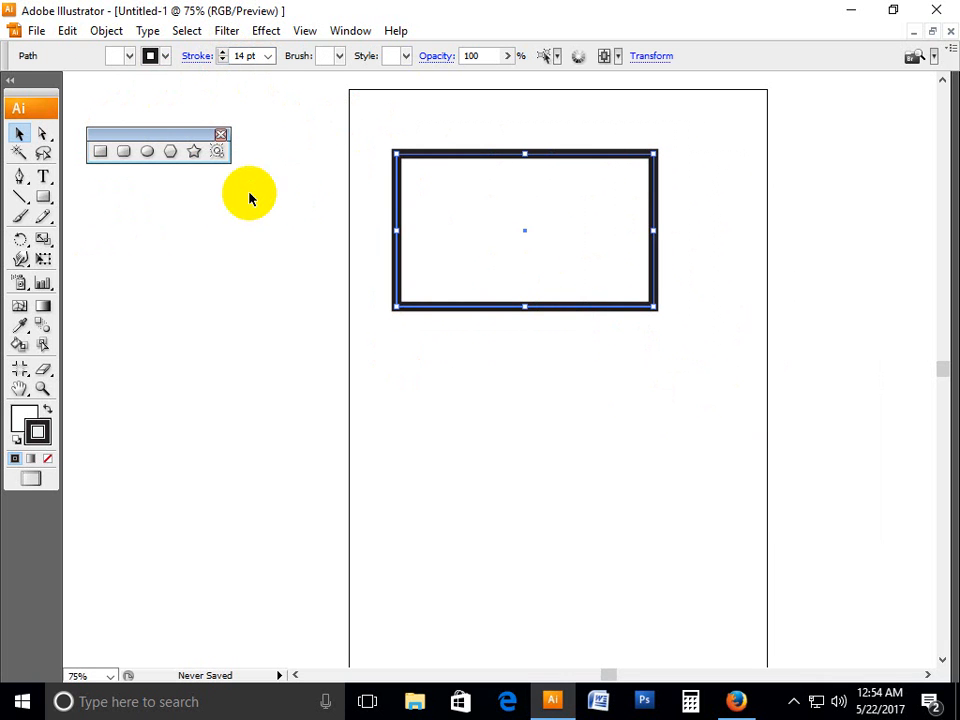
mouse_move(362, 128)
left_mouse_down()
mouse_move(356, 166)
mouse_move(683, 368)
left_mouse_up()
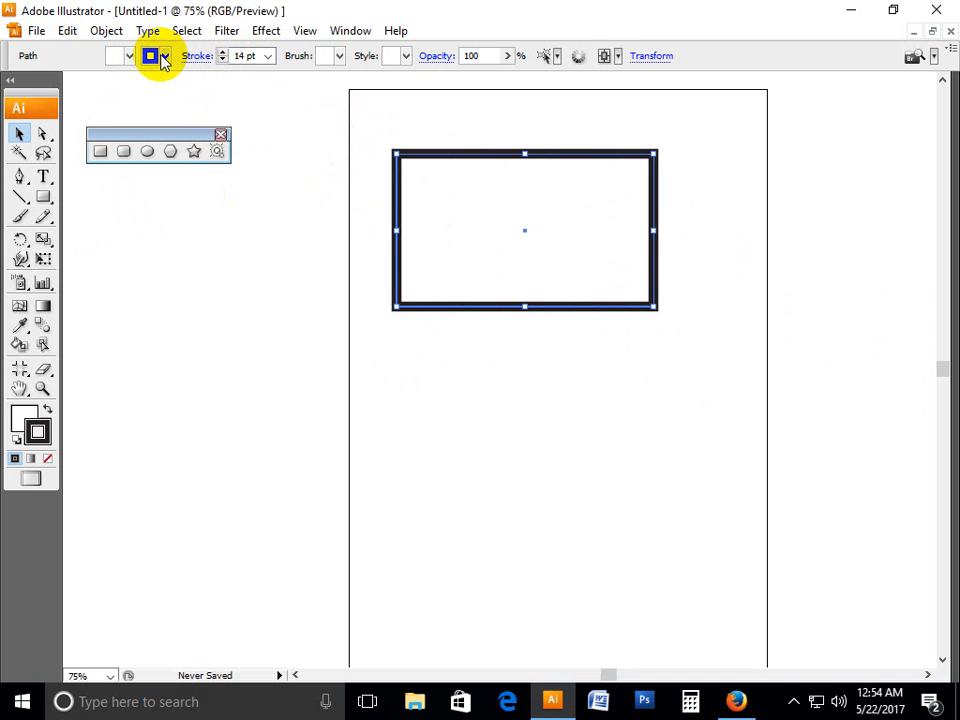
Step: Colour the rectangle with a bright pink stroke and a dark green fill
left_click(164, 58)
left_click(123, 74)
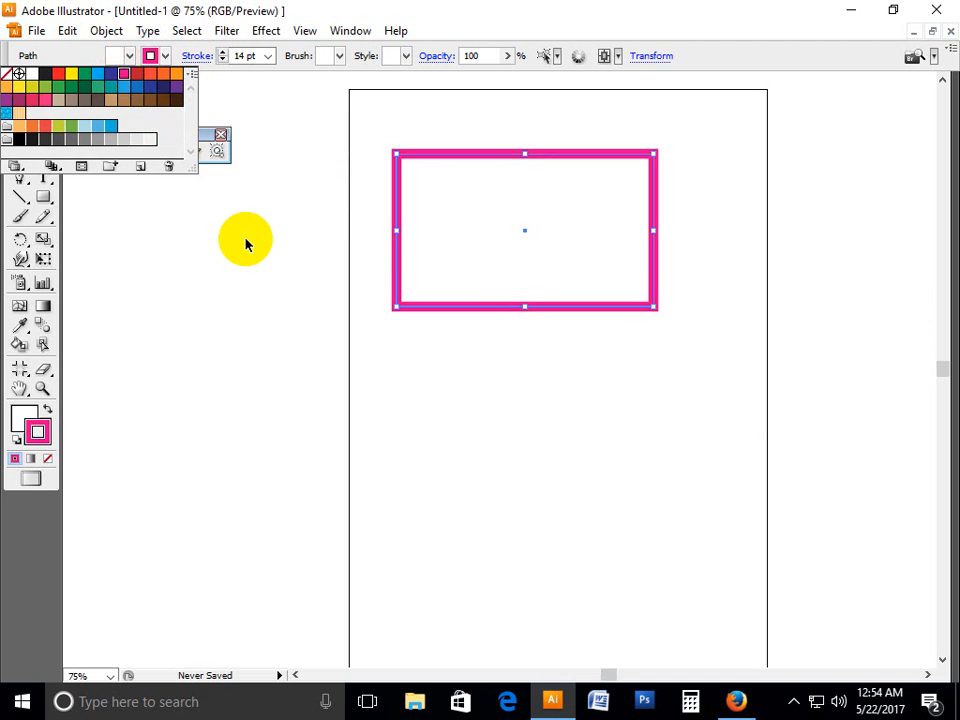
left_click(245, 243)
left_click(454, 306)
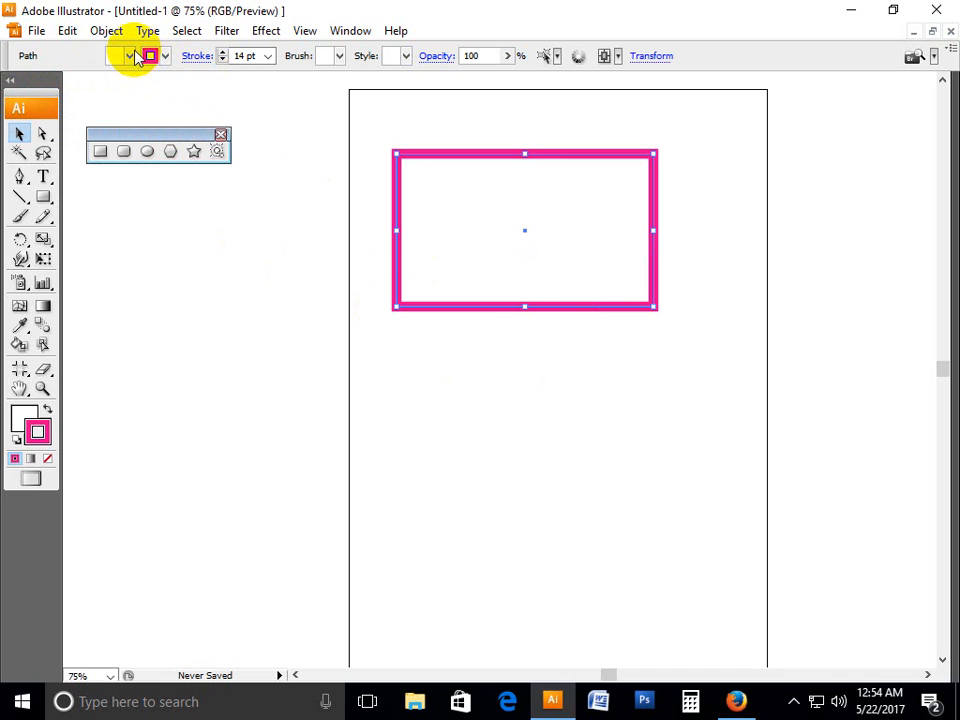
left_click(131, 55)
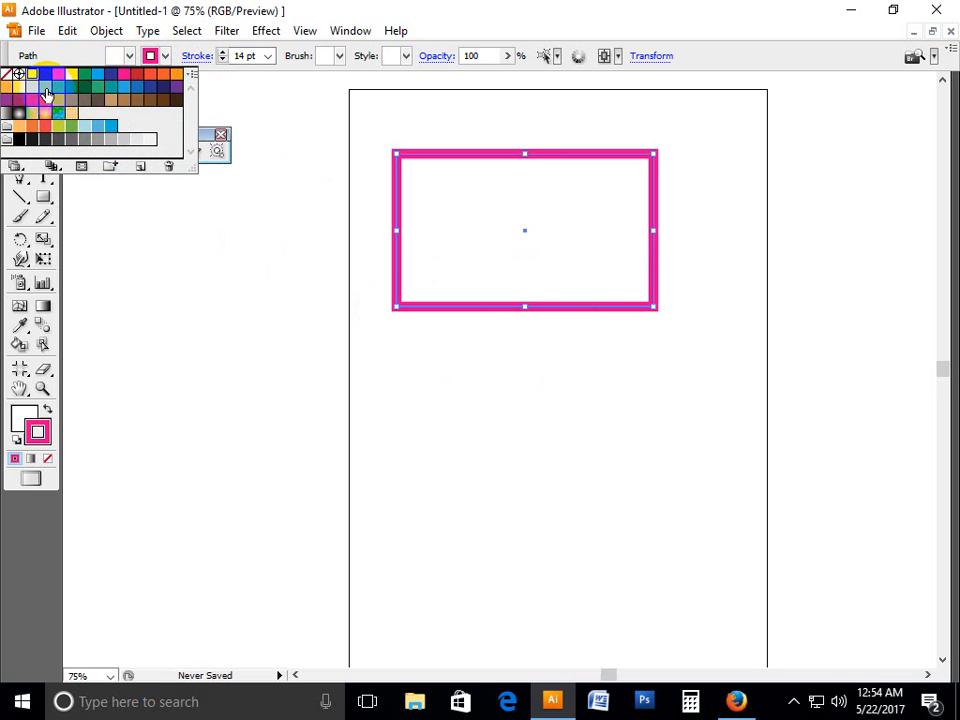
left_click(83, 93)
left_click(529, 463)
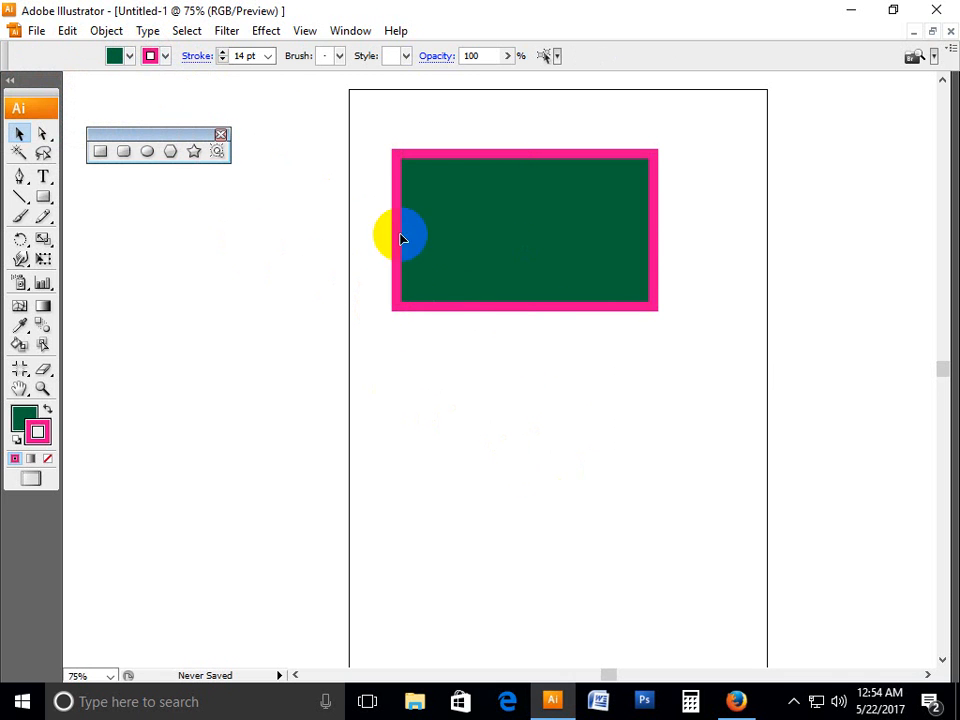
Step: Move the rectangle towards the page's upper-left corner and draw a larger rounded rectangle below it
left_click_drag(403, 236, 469, 160)
left_click(598, 403)
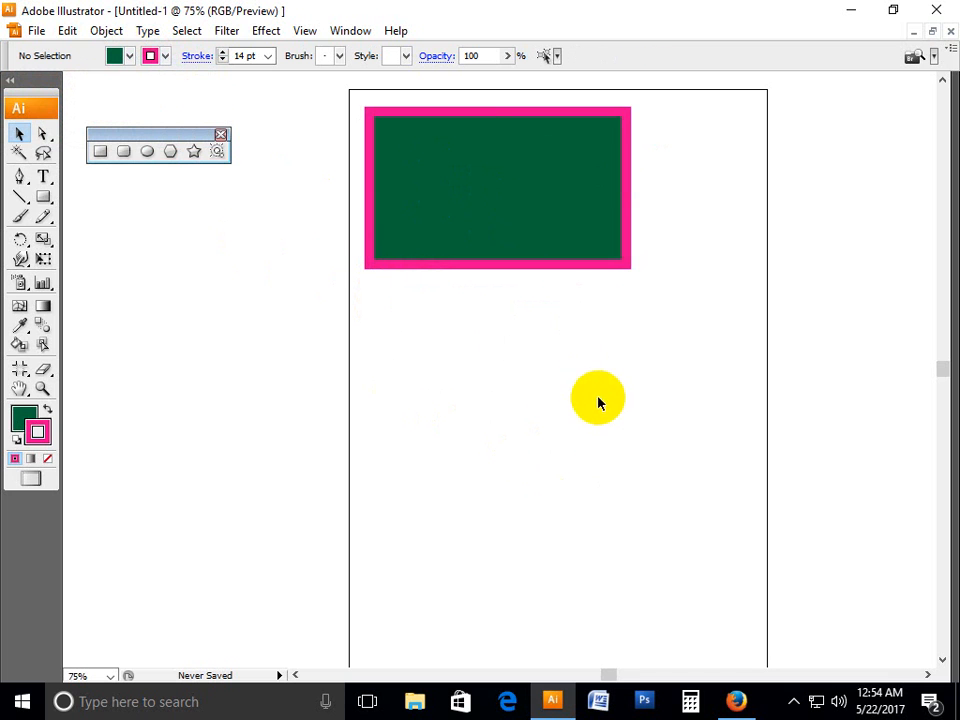
left_click(124, 151)
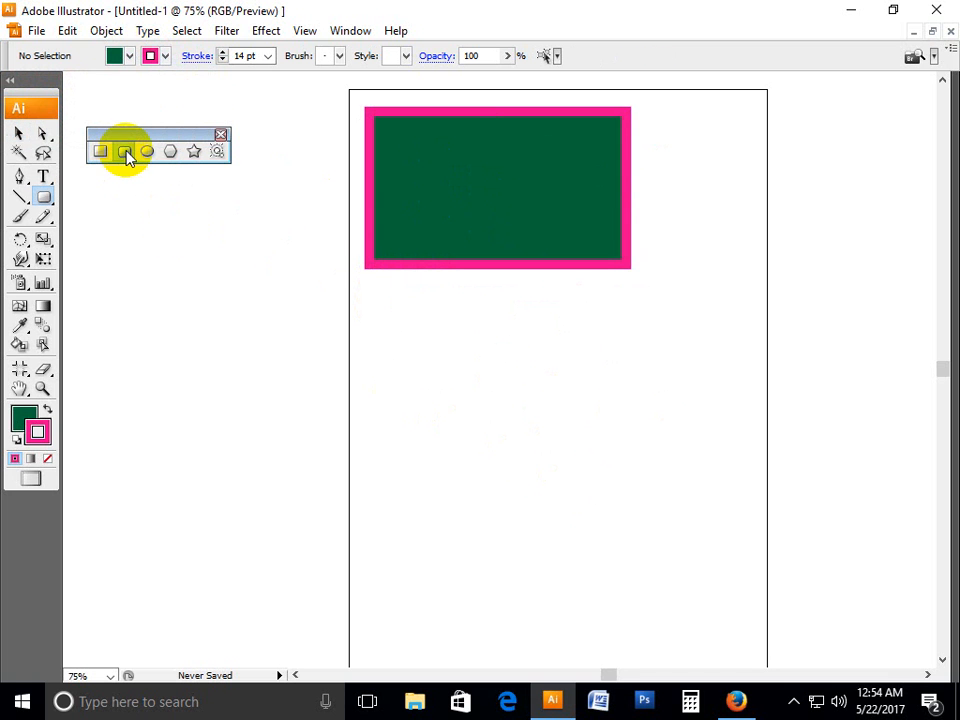
left_click_drag(382, 321, 682, 500)
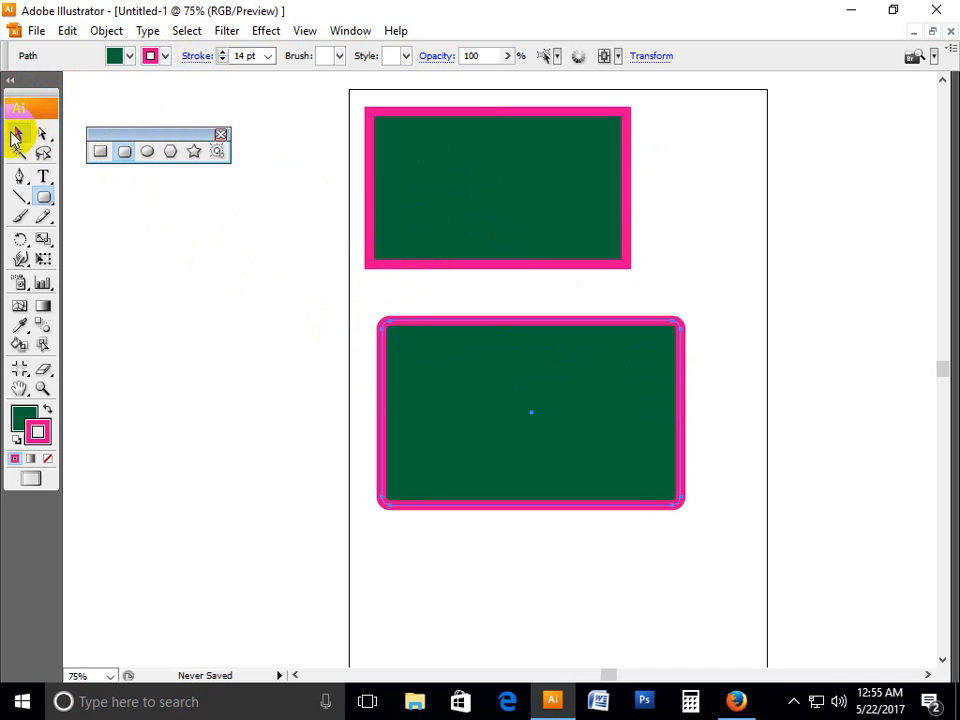
left_click(15, 138)
left_click(227, 257)
Step: Draw a circle outside the page's left edge, then replace it with a tall, narrow ellipse
left_click(147, 151)
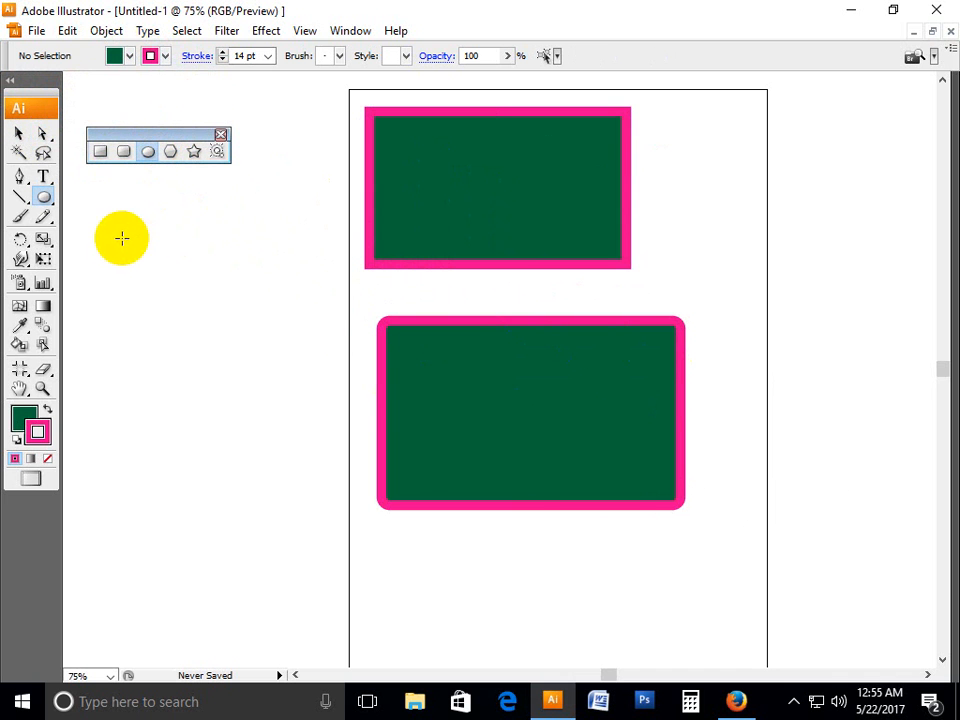
mouse_move(121, 238)
left_mouse_down()
mouse_move(223, 321)
mouse_move(287, 431)
left_mouse_up()
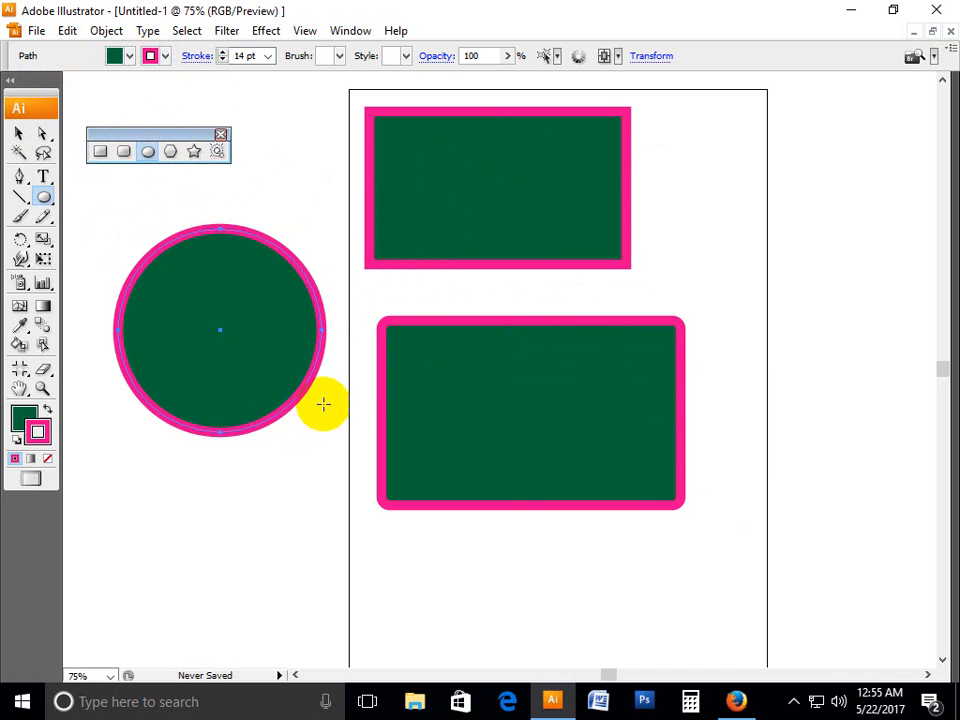
left_click_drag(269, 316, 456, 289)
key("Delete")
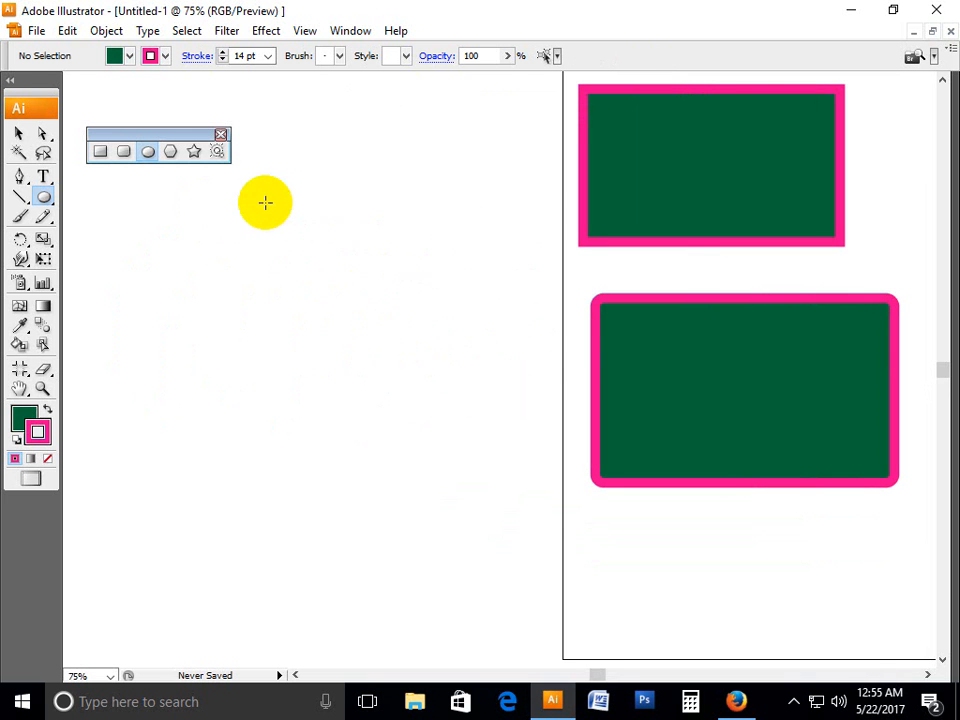
left_click_drag(294, 202, 431, 500)
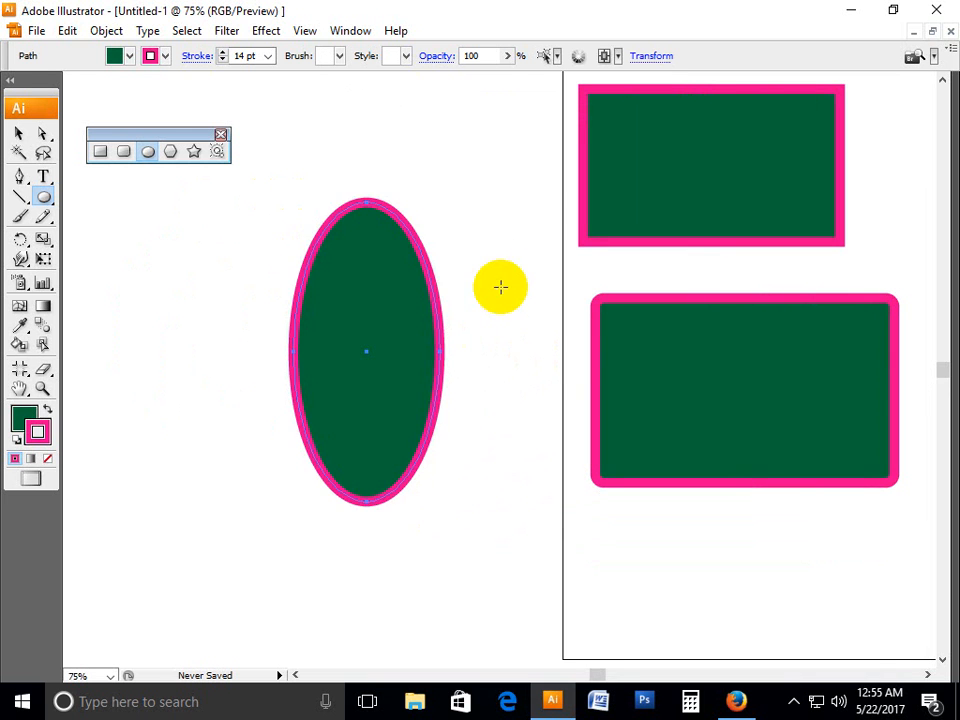
Step: Replace the tall ellipse outside the page's left edge with a circle, leaving it deselected
key("Delete")
left_click_drag(327, 203, 387, 385)
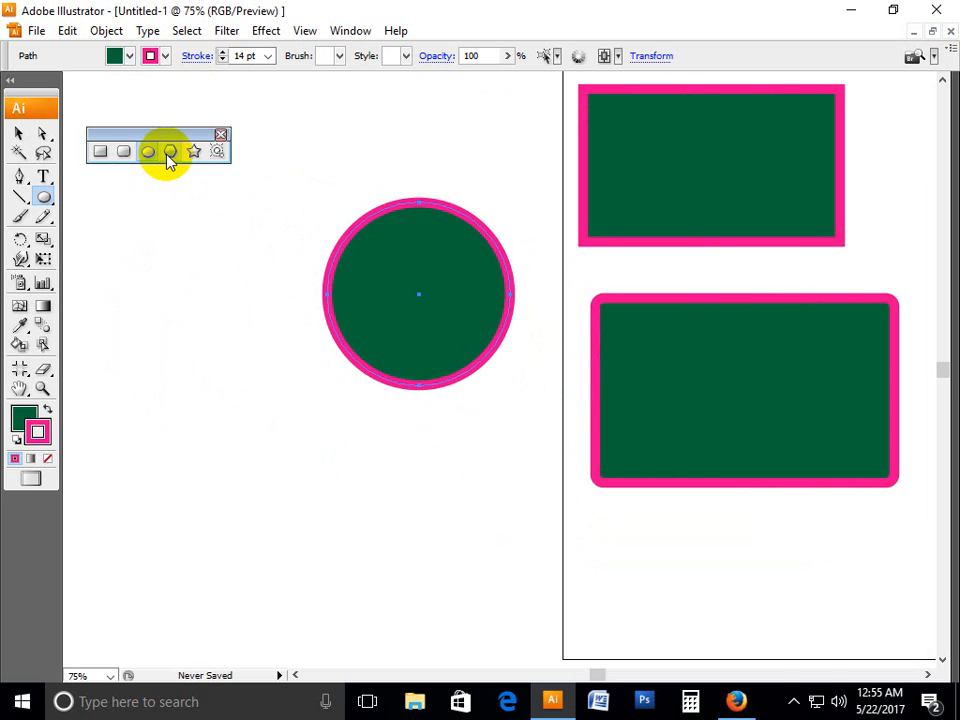
left_click(18, 133)
left_click(358, 146)
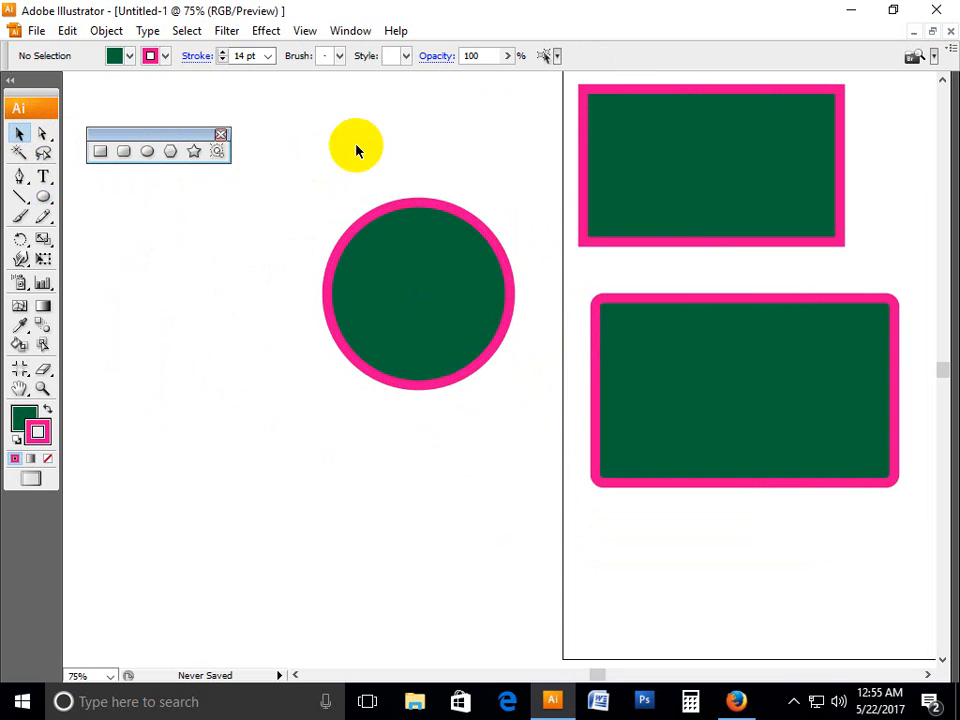
Step: Delete all the shapes and restore the default white fill and 1 pt black stroke
left_click_drag(802, 484, 806, 487)
key("Delete")
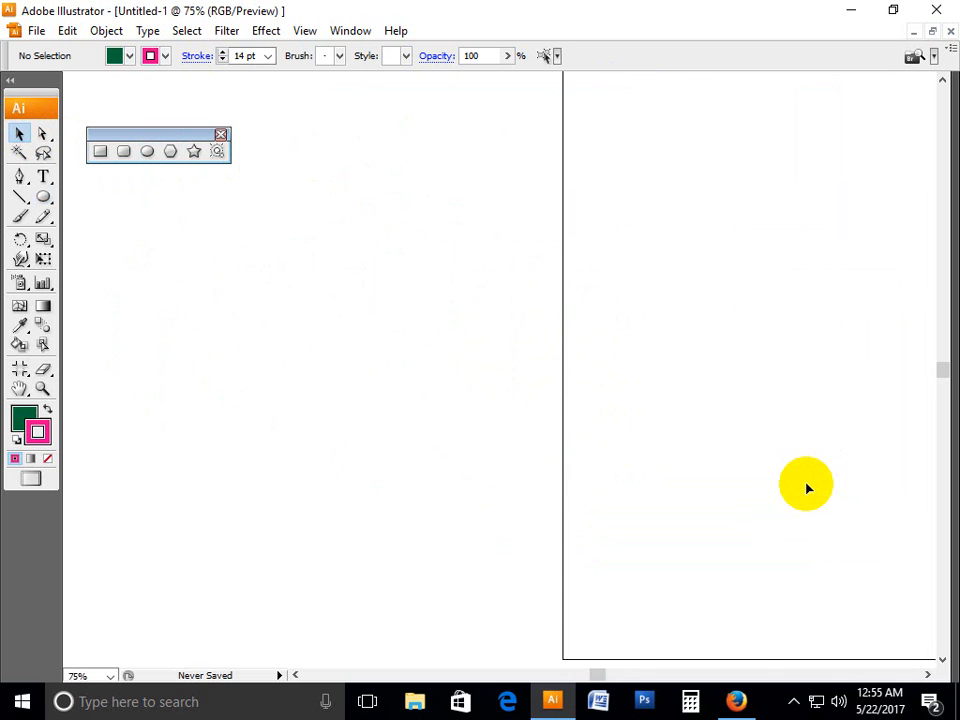
key("d")
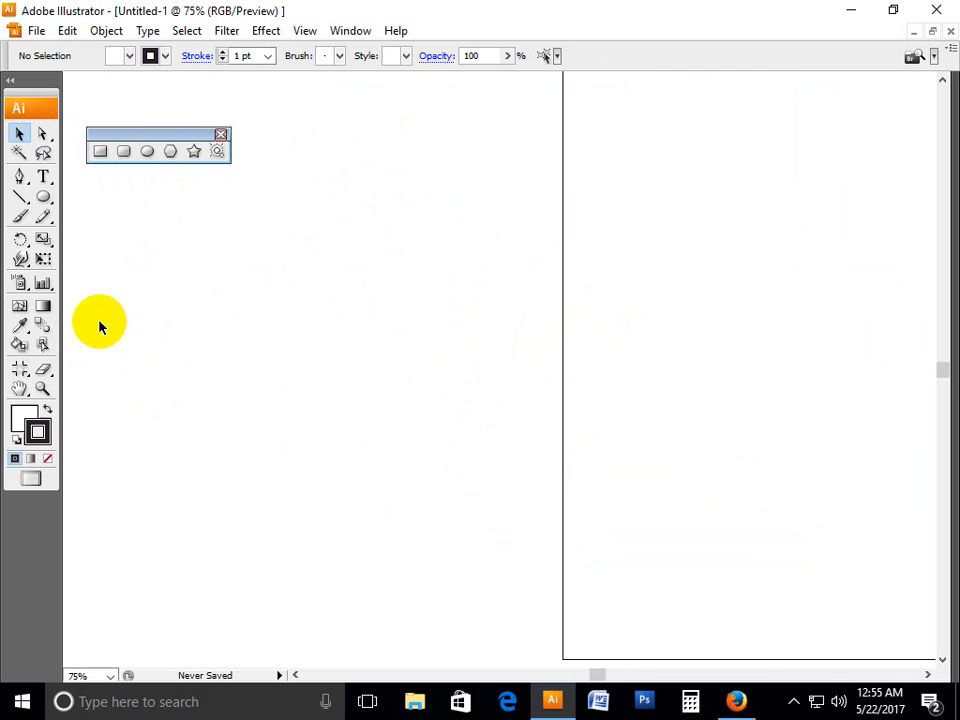
Step: Draw a polygon outside the page's left edge, varying its number of sides down to a triangle and finishing with seven sides
left_click(168, 151)
left_click_drag(450, 300, 512, 371)
key("Up")
key("Up")
key("Up")
key("Up")
key("Down")
key("Down")
key("Down")
key("Down")
key("Down")
key("Down")
key("Down")
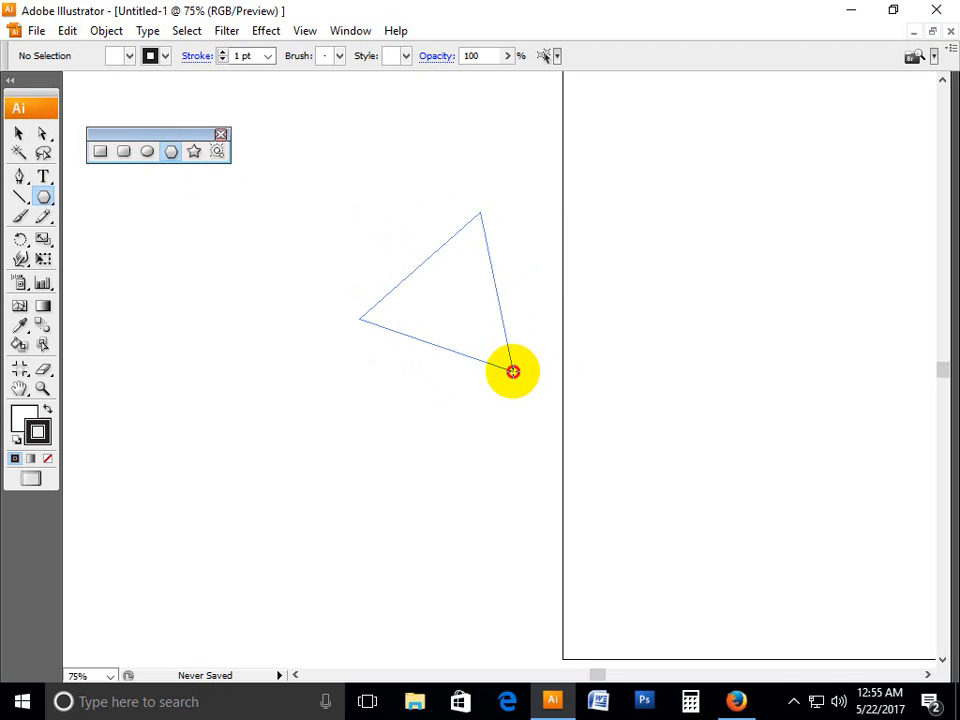
key("Up")
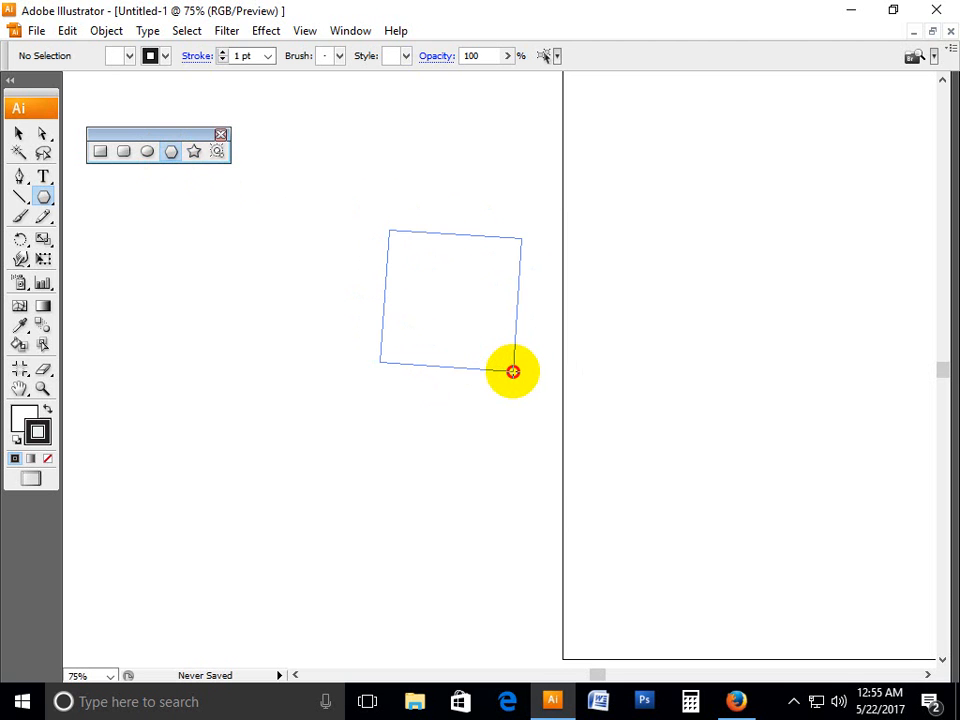
key("Up")
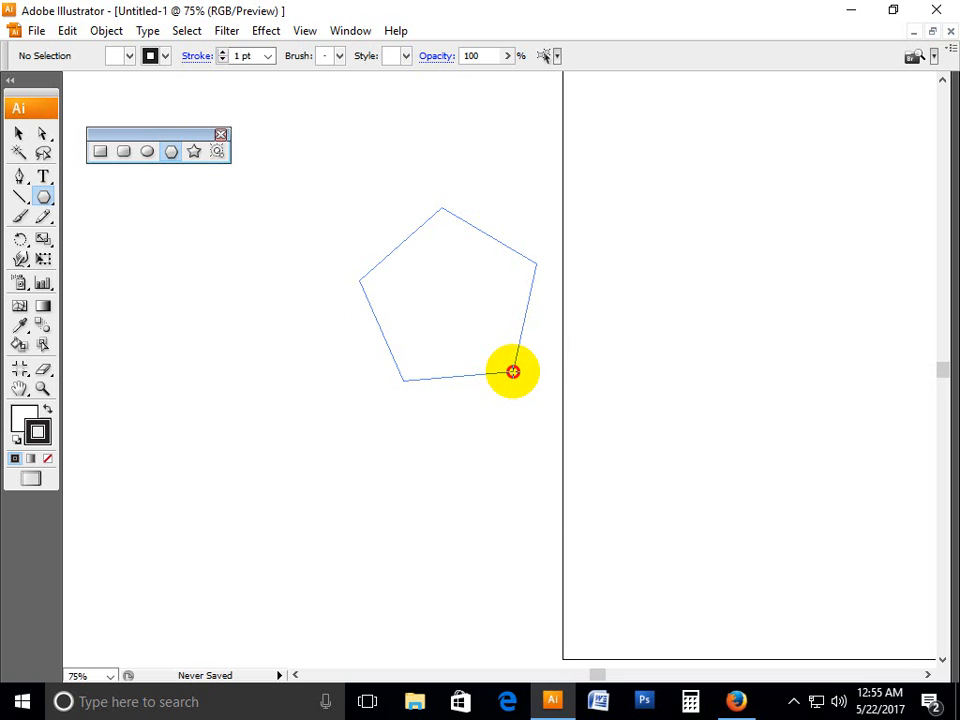
key("Up")
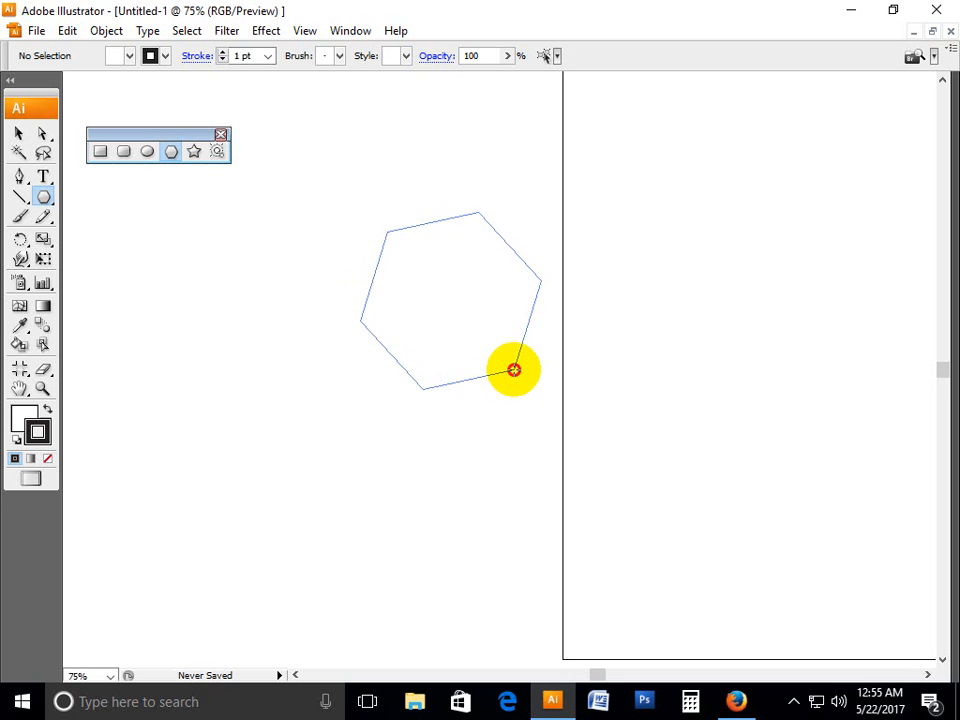
key("Up")
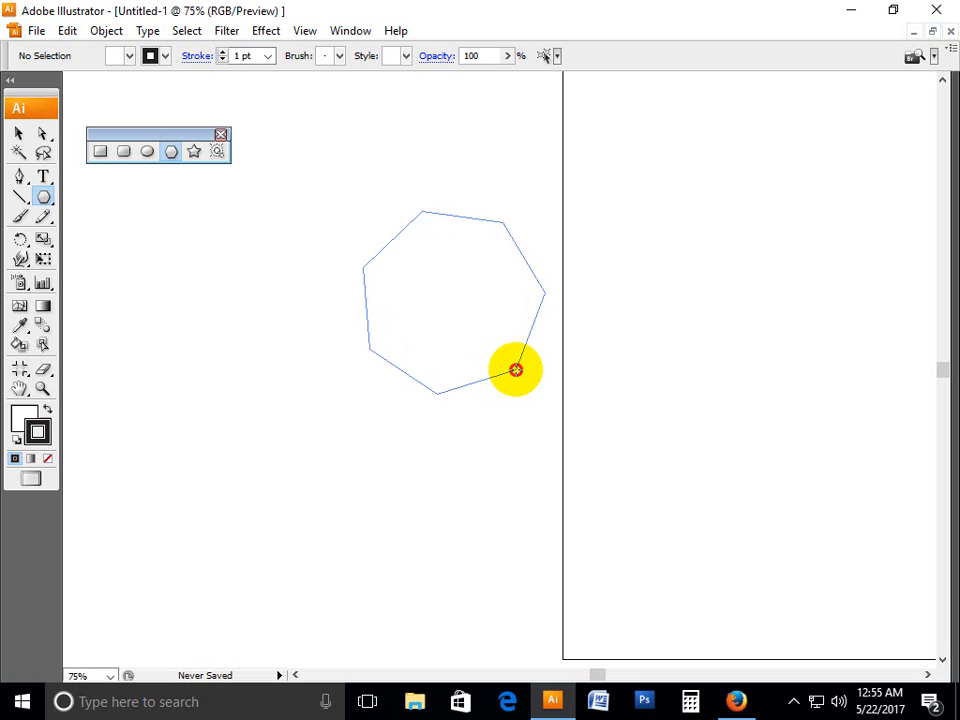
key("Down")
key("Down")
key("Down")
key("Down")
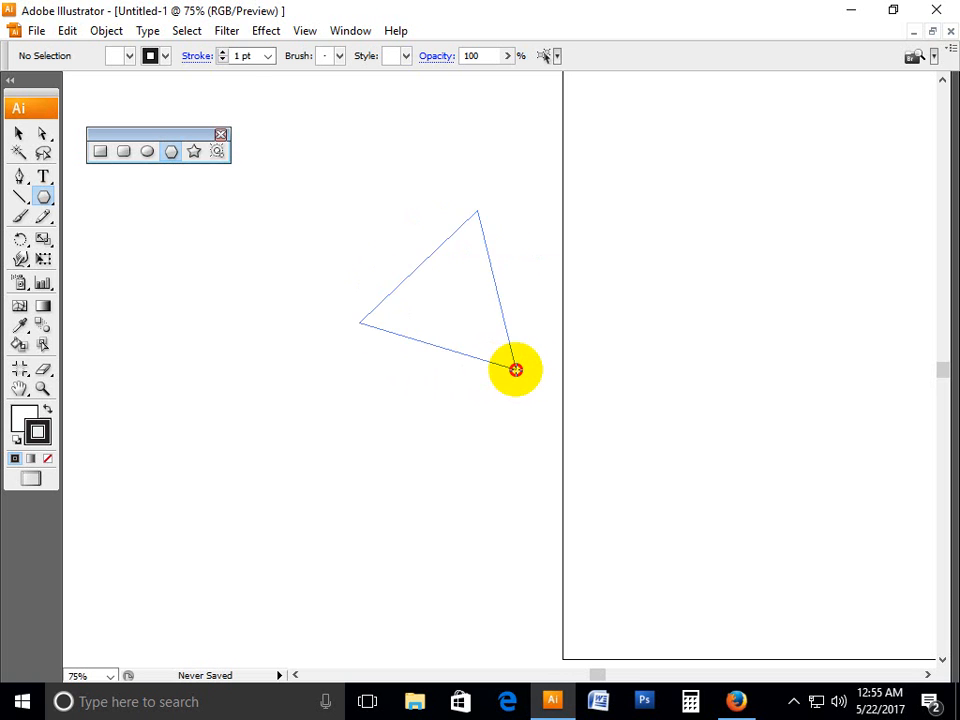
key("Up")
key("Up")
key("Up")
key("Up")
left_click_drag(515, 371, 515, 371)
left_click(19, 135)
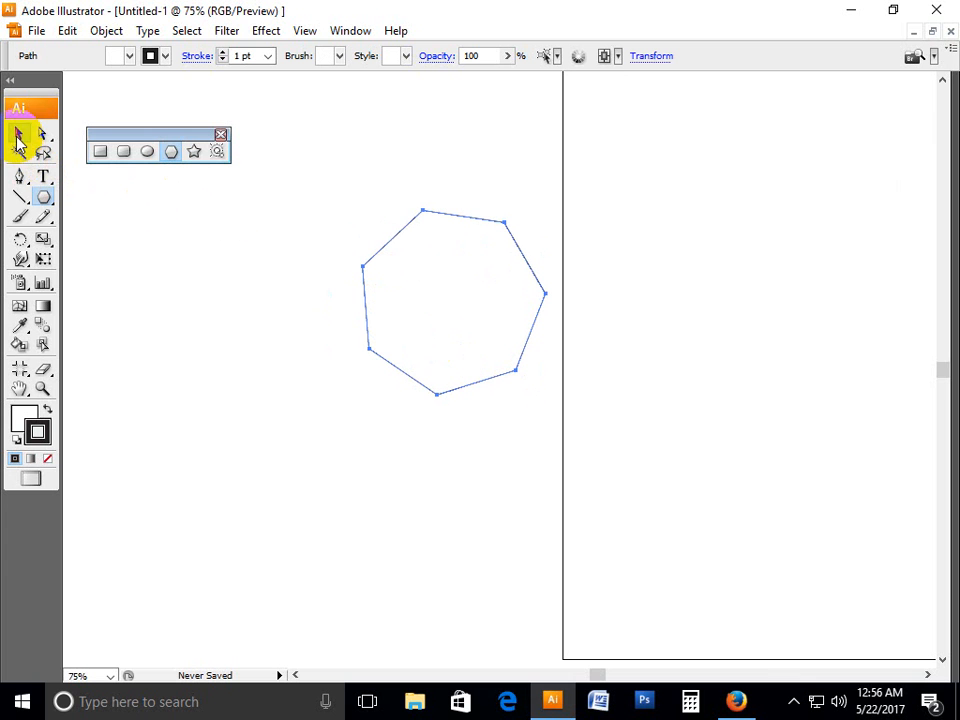
left_click(304, 246)
left_click(530, 358)
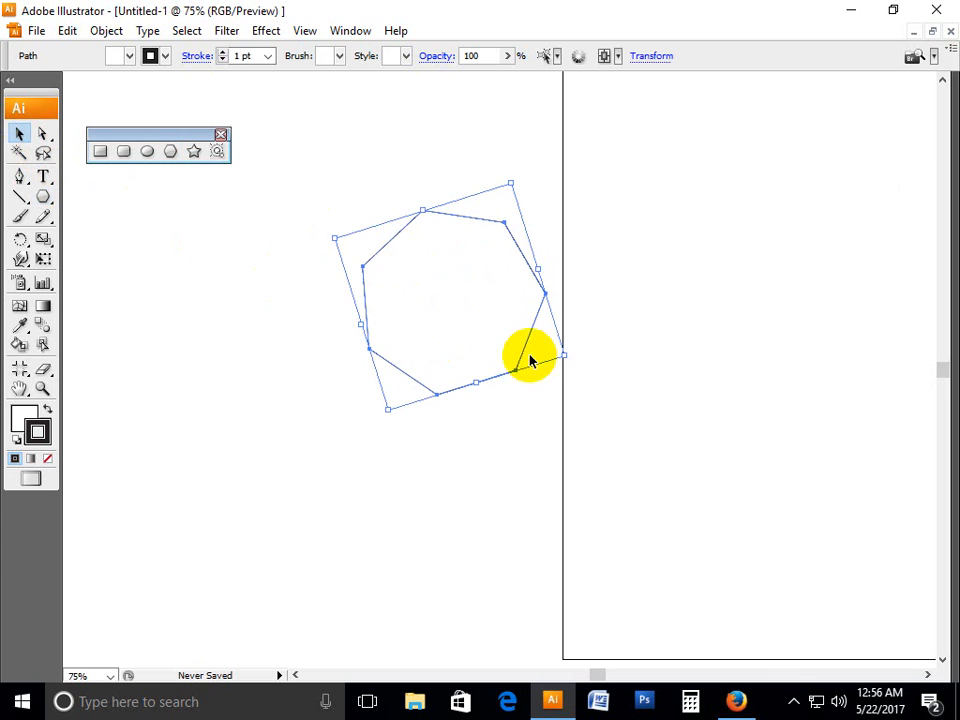
Step: Examine the Polygon tool's radius and sides options without creating a shape
left_click(168, 152)
left_click(328, 253)
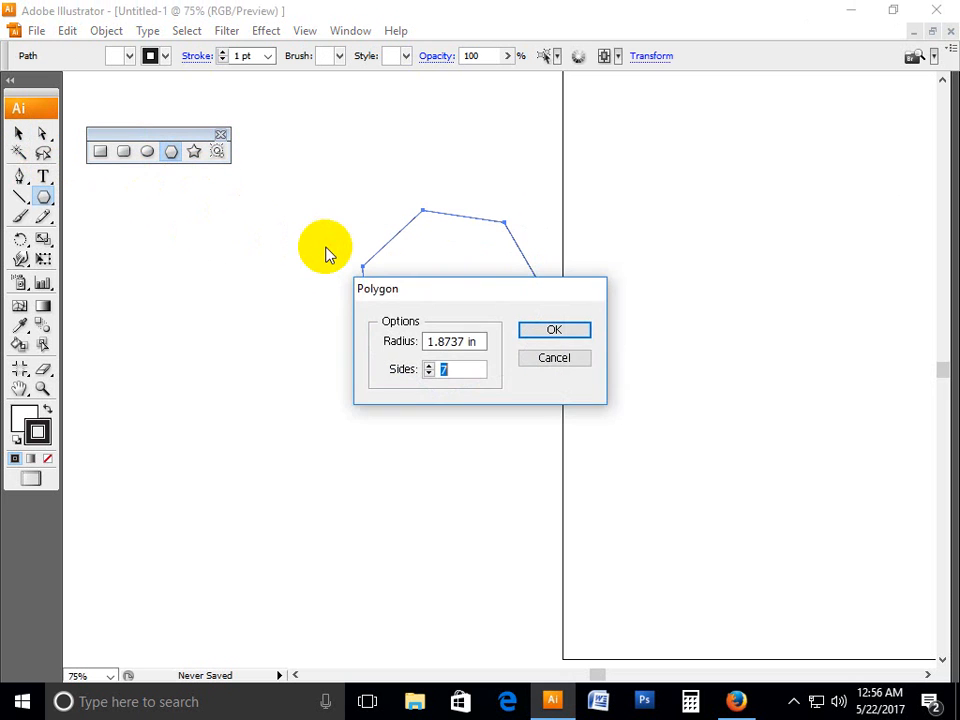
left_click(553, 362)
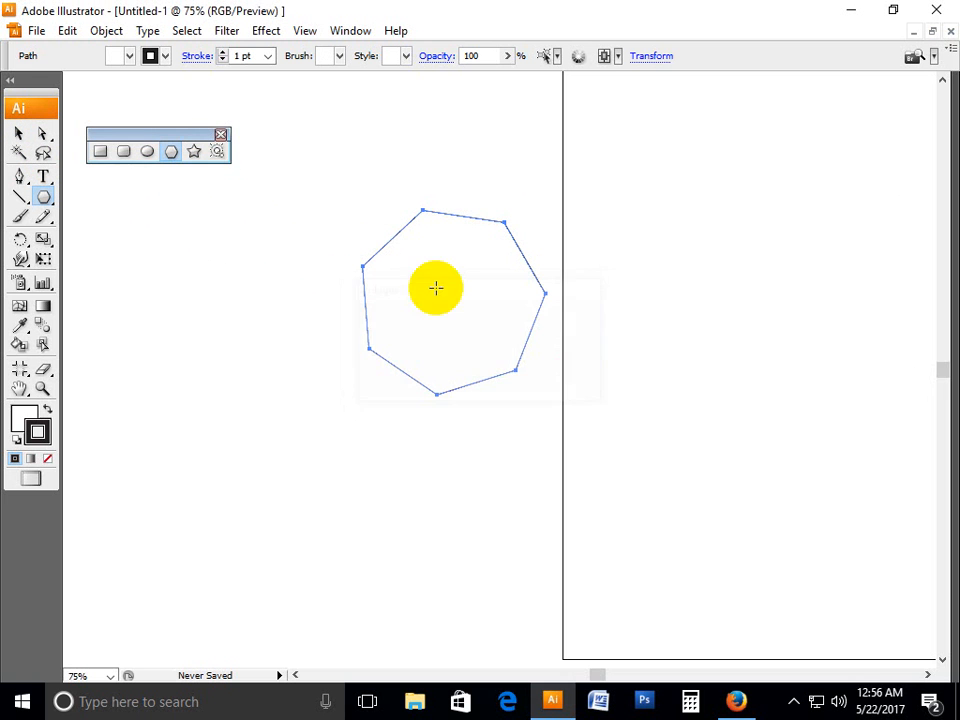
Step: Draw a star to the left of the heptagon, adding and removing points until it has 17 points
left_click(200, 158)
left_click_drag(193, 352, 175, 262)
key("Up")
key("Up")
key("Up")
key("Up")
key("Up")
key("Down")
key("Down")
key("Down")
key("Down")
key("Down")
key("Down")
key("Down")
key("Up")
key("Up")
key("Up")
key("Up")
key("Up")
key("Up")
key("Up")
key("Up")
key("Up")
key("Up")
key("Up")
key("Up")
key("Up")
key("Up")
key("Up")
key("Up")
key("Up")
key("Up")
key("Up")
key("Up")
key("Up")
key("Up")
key("Up")
key("Up")
key("Up")
key("Up")
key("Up")
key("Down")
key("Down")
key("Down")
key("Down")
key("Down")
key("Down")
key("Down")
key("Down")
key("Down")
key("Down")
key("Down")
key("Down")
key("Down")
key("Down")
key("Down")
key("Down")
key("Down")
key("Down")
key("Down")
key("Down")
key("Up")
key("Up")
key("Up")
key("Up")
key("Up")
key("Up")
key("Up")
key("Up")
key("Up")
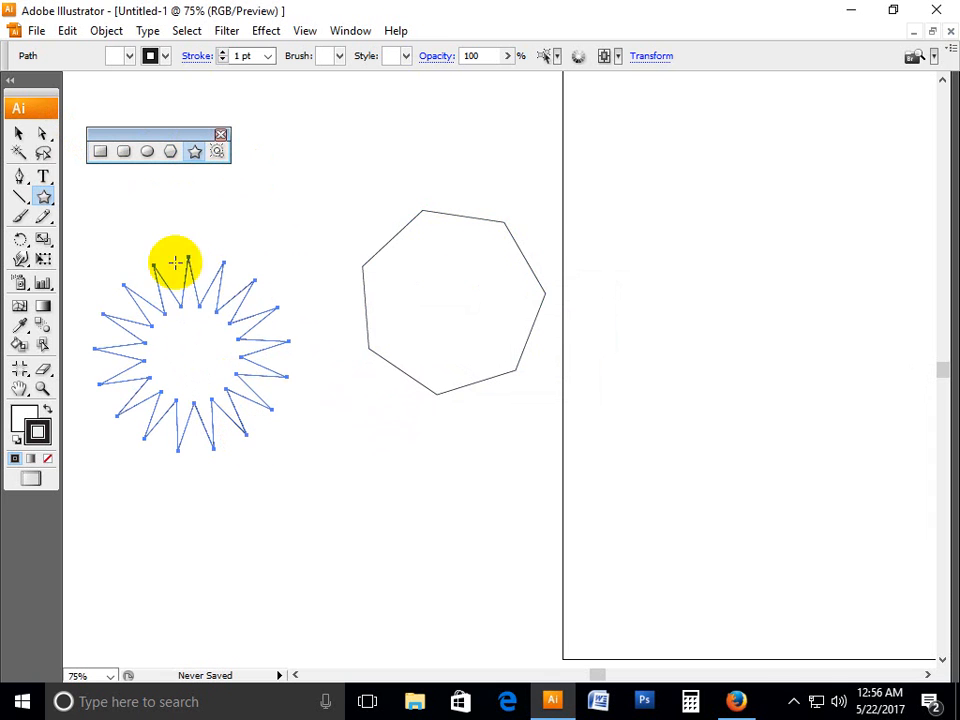
Step: Delete the heptagon and the star together
left_click(18, 133)
left_click_drag(580, 177, 161, 497)
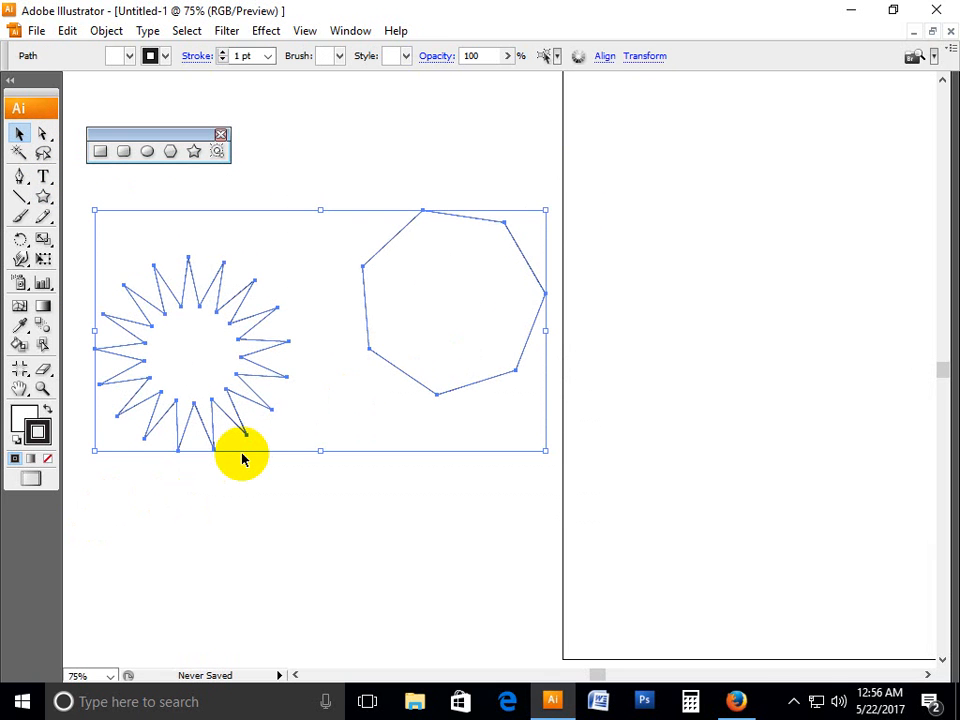
key("Delete")
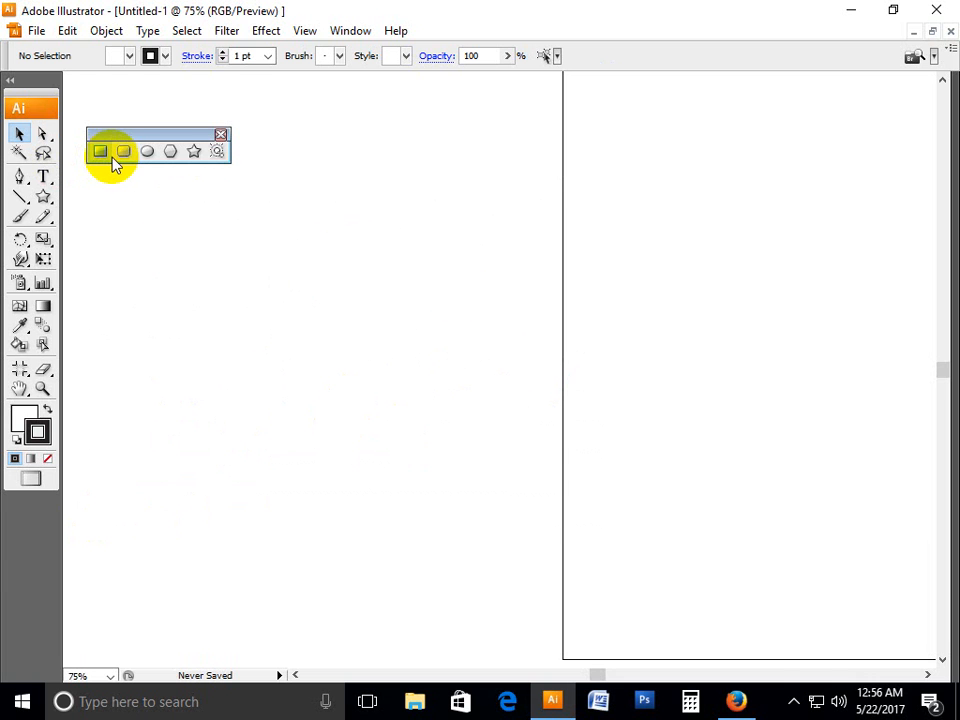
Step: Draw a wide rectangle outside the page's left edge, moving the floating shape tools clear of the drawing area
left_click_drag(190, 137, 180, 114)
left_click(90, 128)
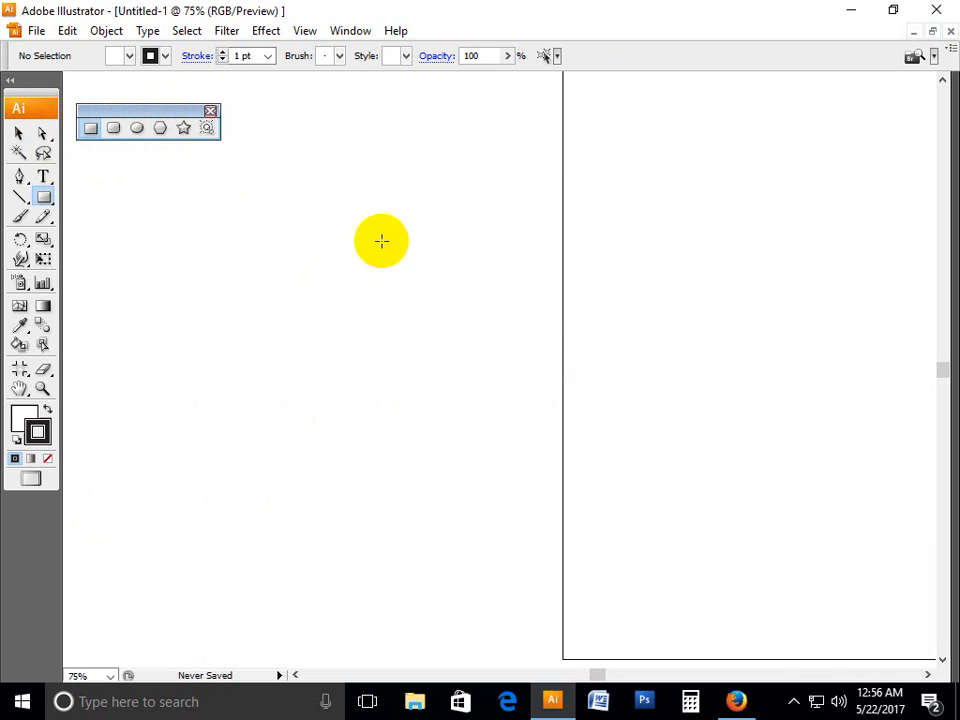
mouse_move(216, 256)
left_mouse_down()
mouse_move(366, 450)
mouse_move(536, 371)
mouse_move(540, 402)
left_mouse_up()
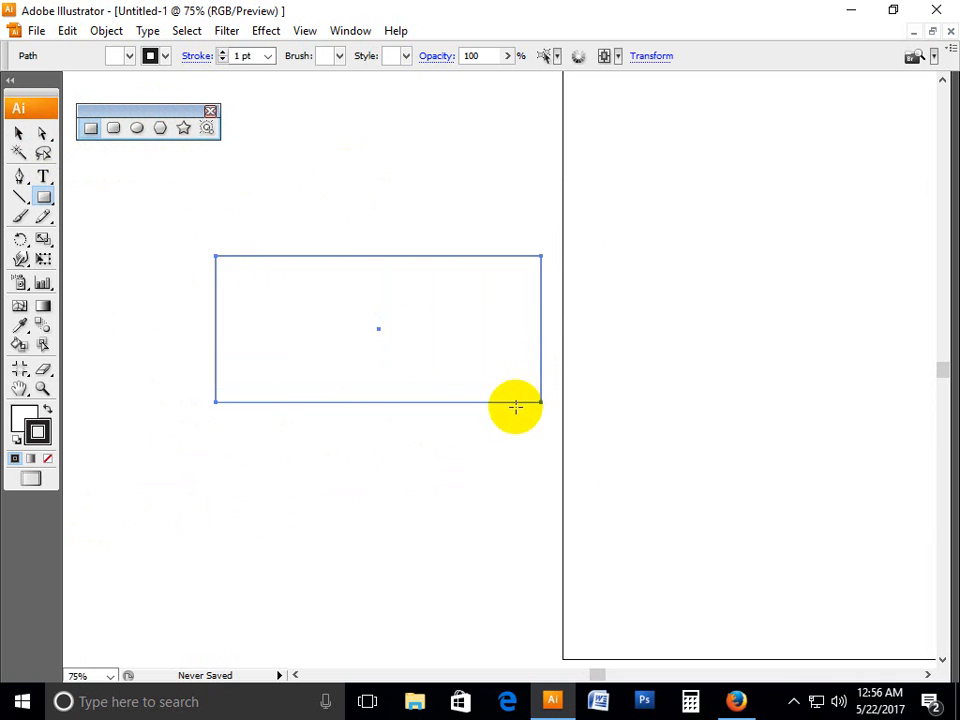
Step: Remove the rectangle's stroke, fill it with dark green and shift it slightly to the left
left_click(165, 56)
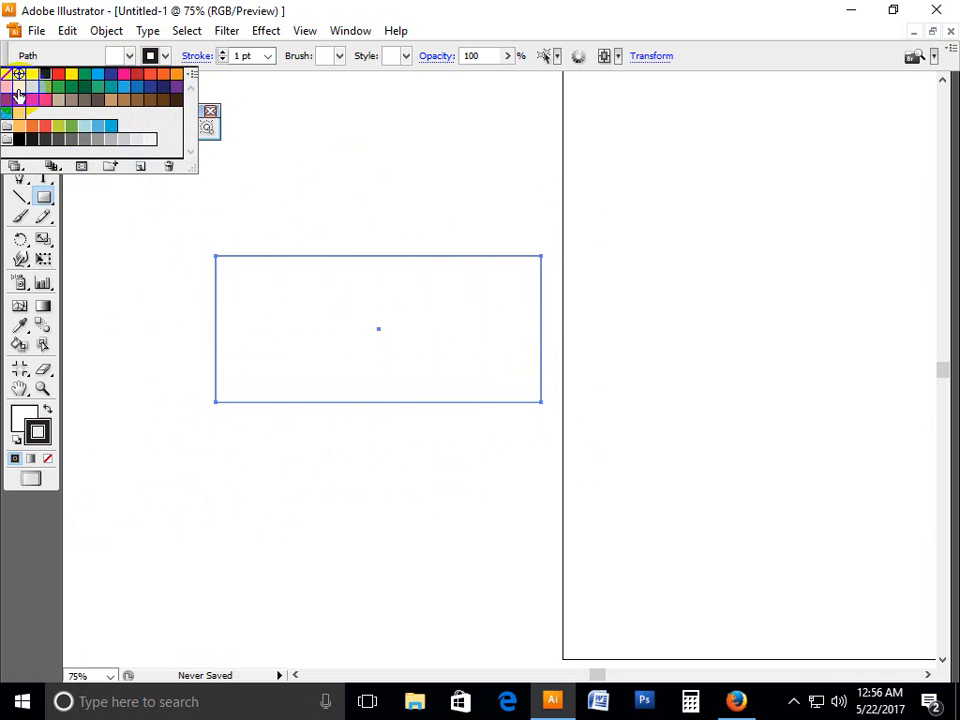
left_click(7, 76)
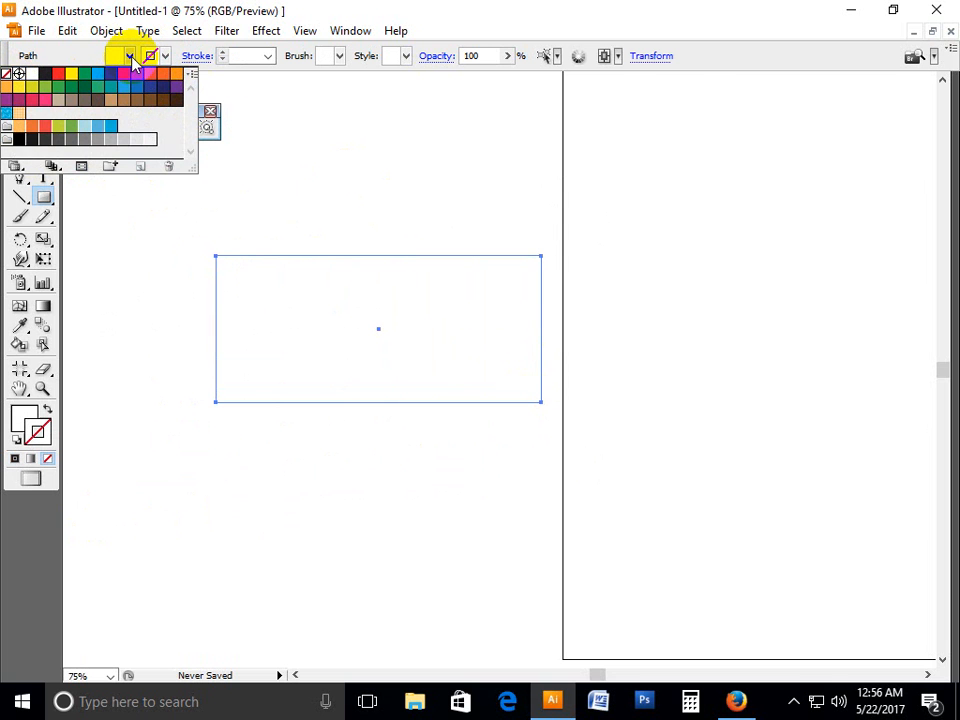
left_click(82, 93)
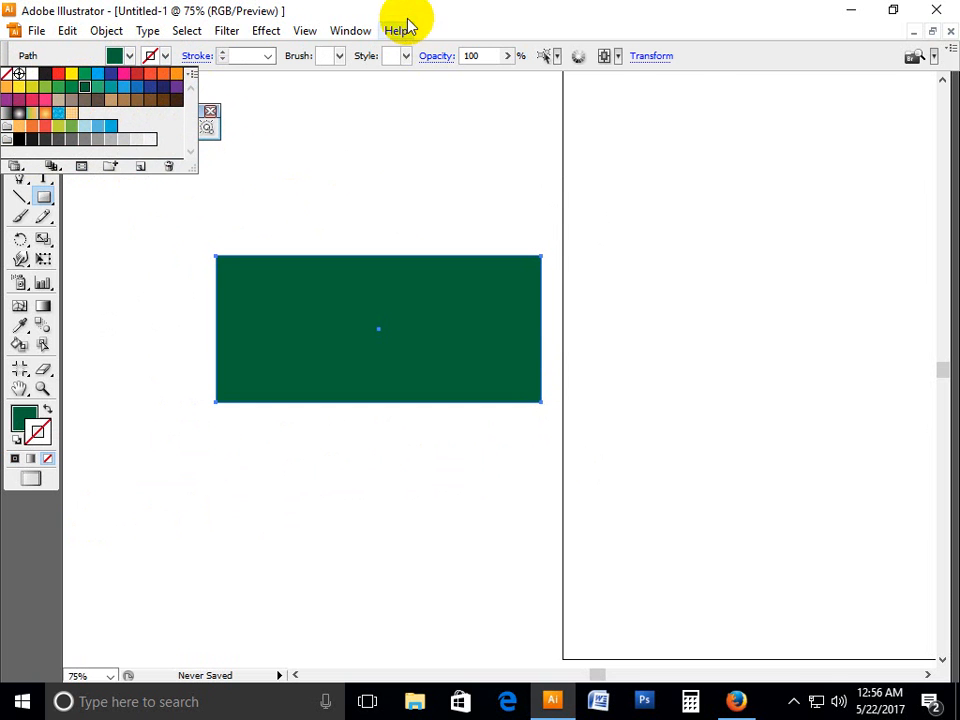
left_click(17, 133)
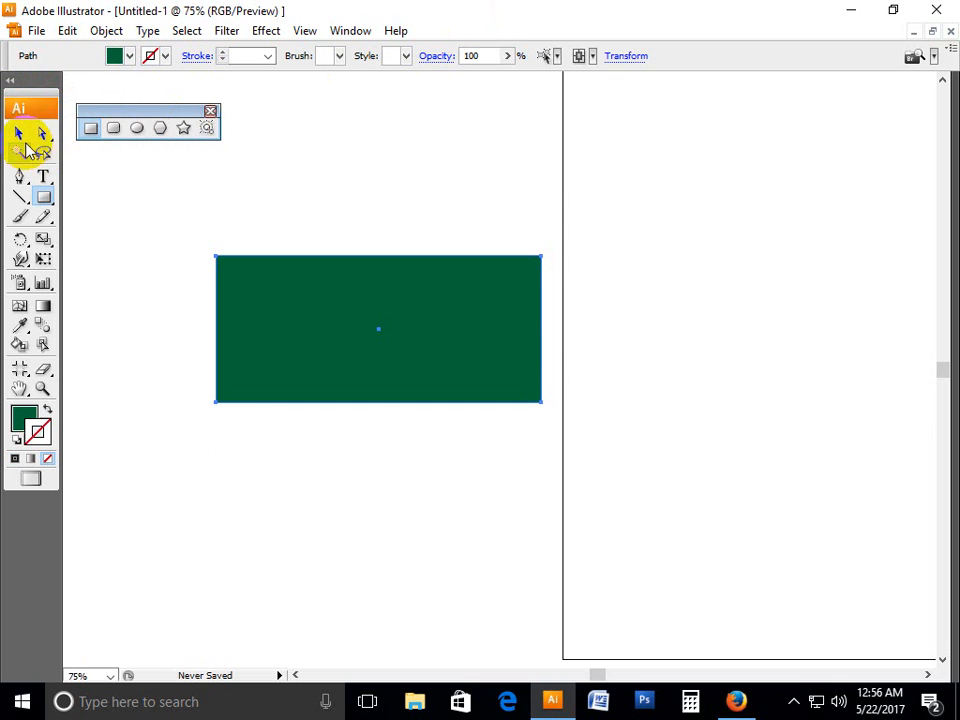
left_click(290, 221)
mouse_move(458, 275)
left_mouse_down()
mouse_move(379, 372)
mouse_move(450, 268)
left_mouse_up()
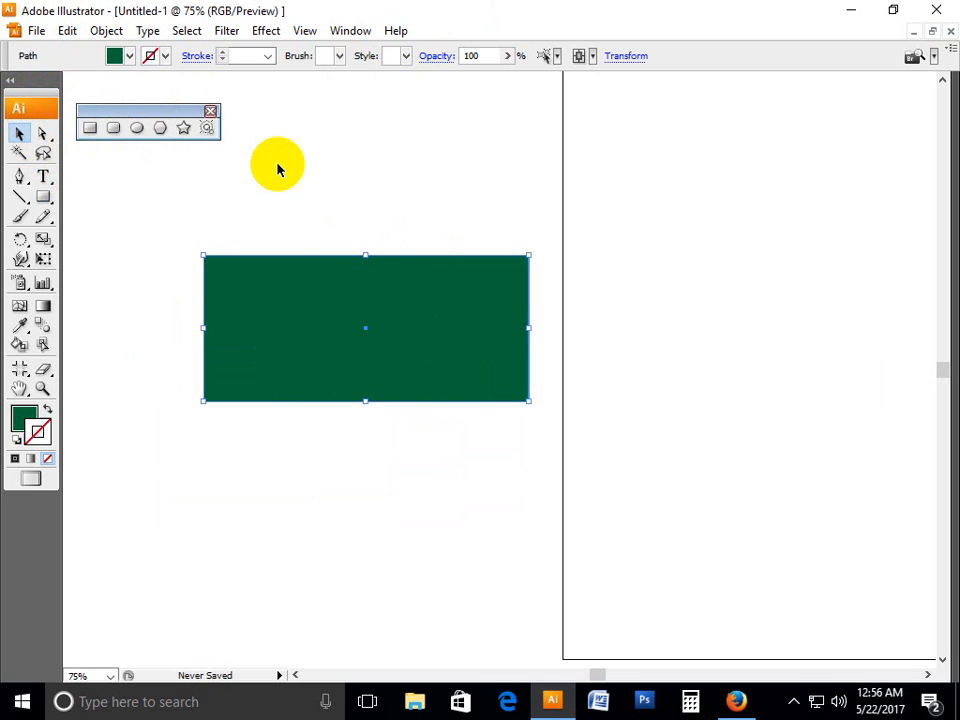
Step: Draw a small circle without a stroke above the green rectangle and fill it with red
left_click(137, 127)
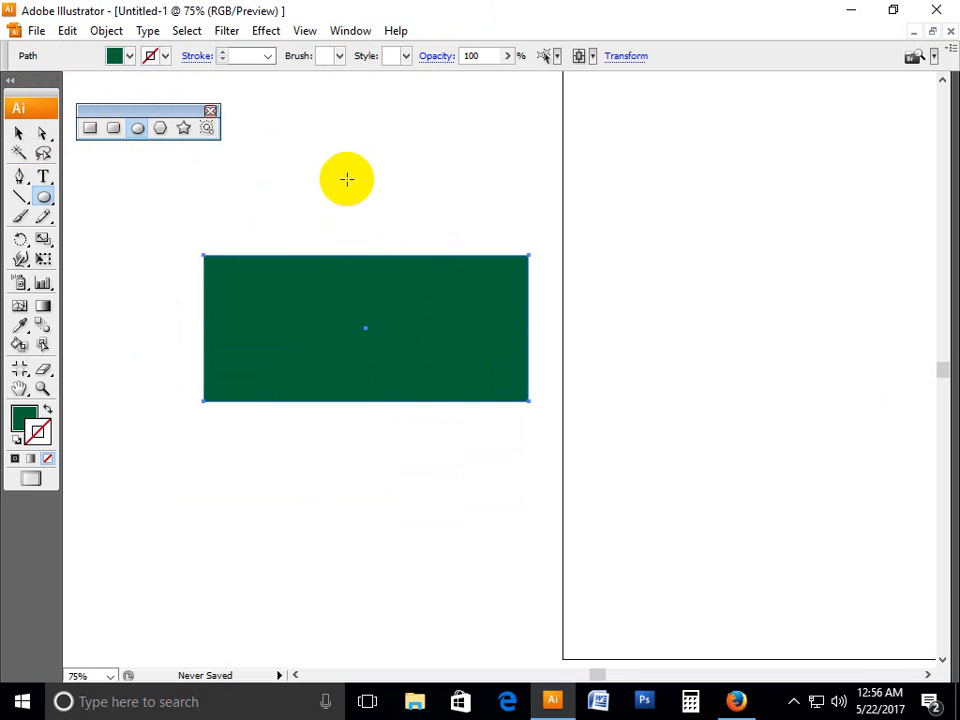
left_click_drag(352, 131, 452, 190)
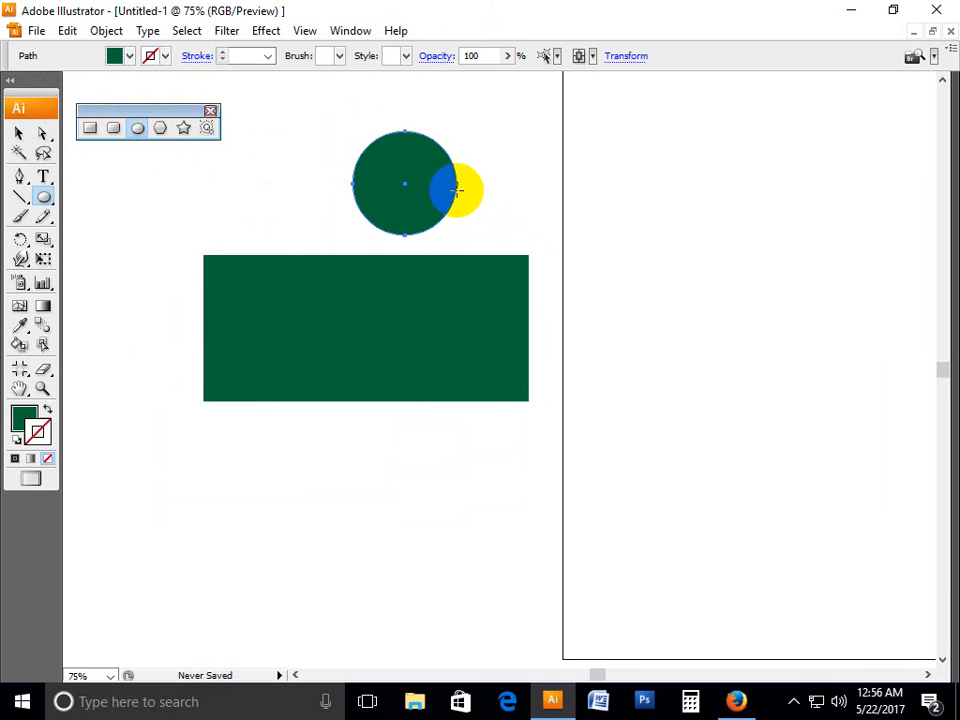
left_click(130, 57)
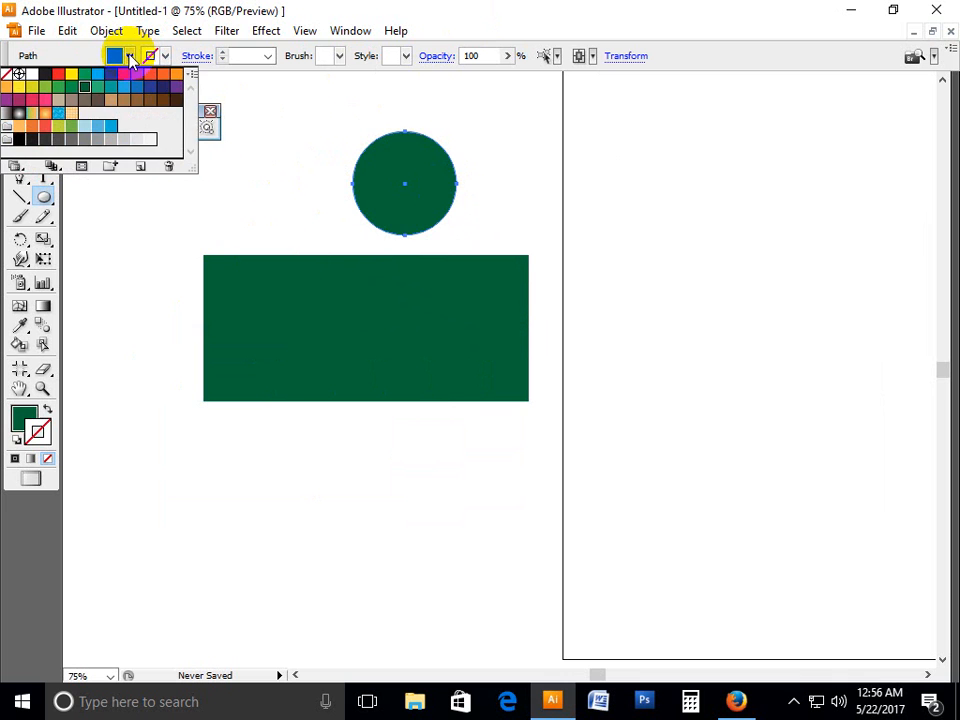
left_click(59, 77)
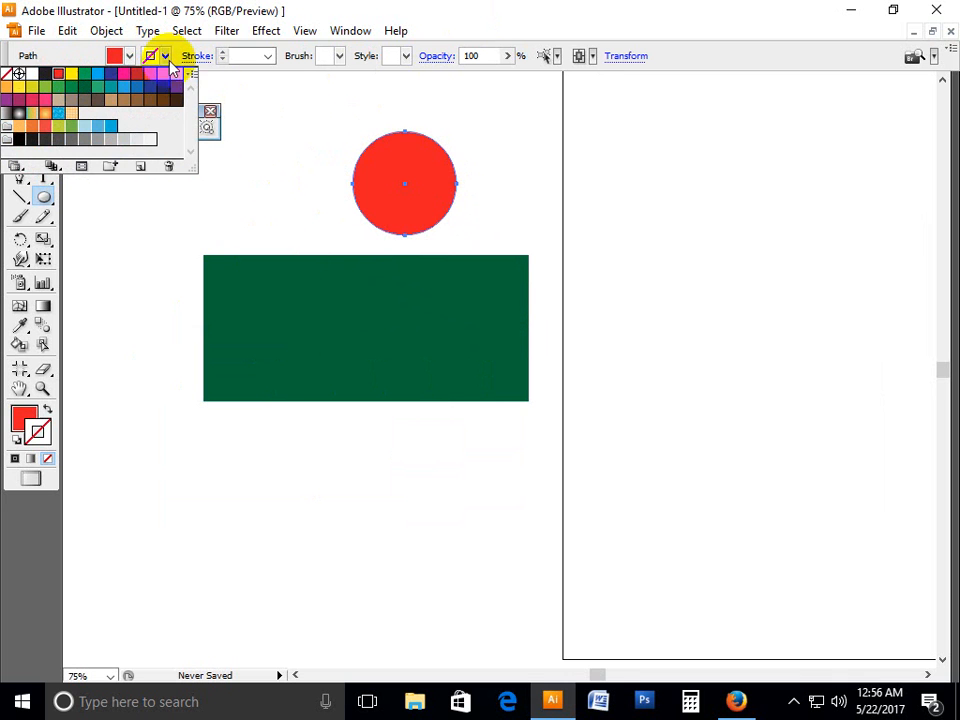
left_click(380, 12)
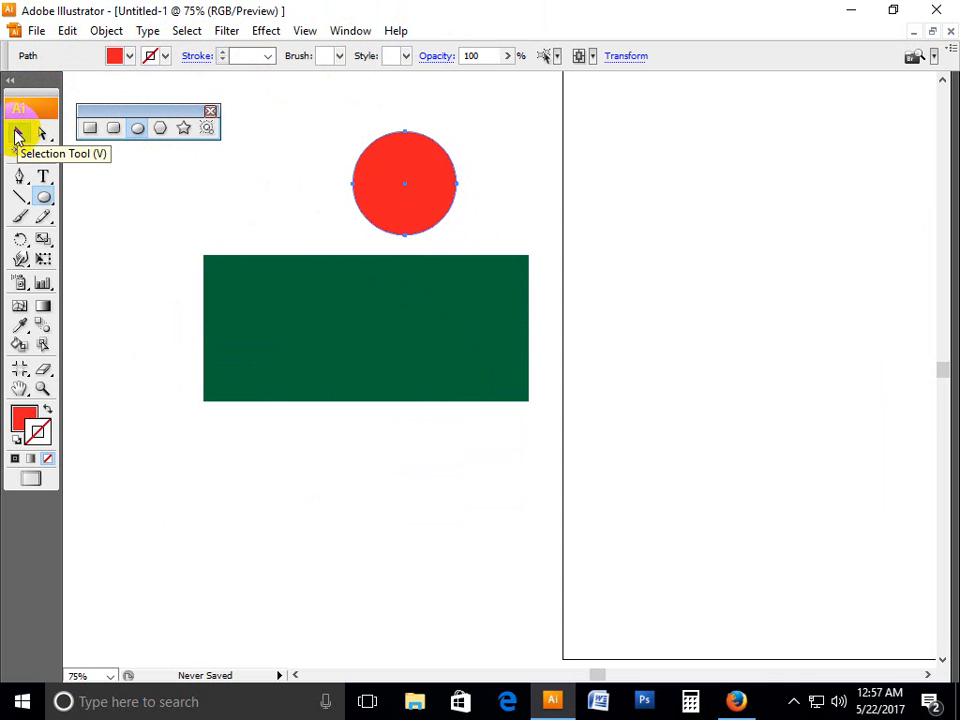
Step: Move the red circle onto the middle of the green rectangle to form the flag, leaving nothing selected
left_click(18, 136)
left_click_drag(400, 175, 354, 317)
left_click(394, 204)
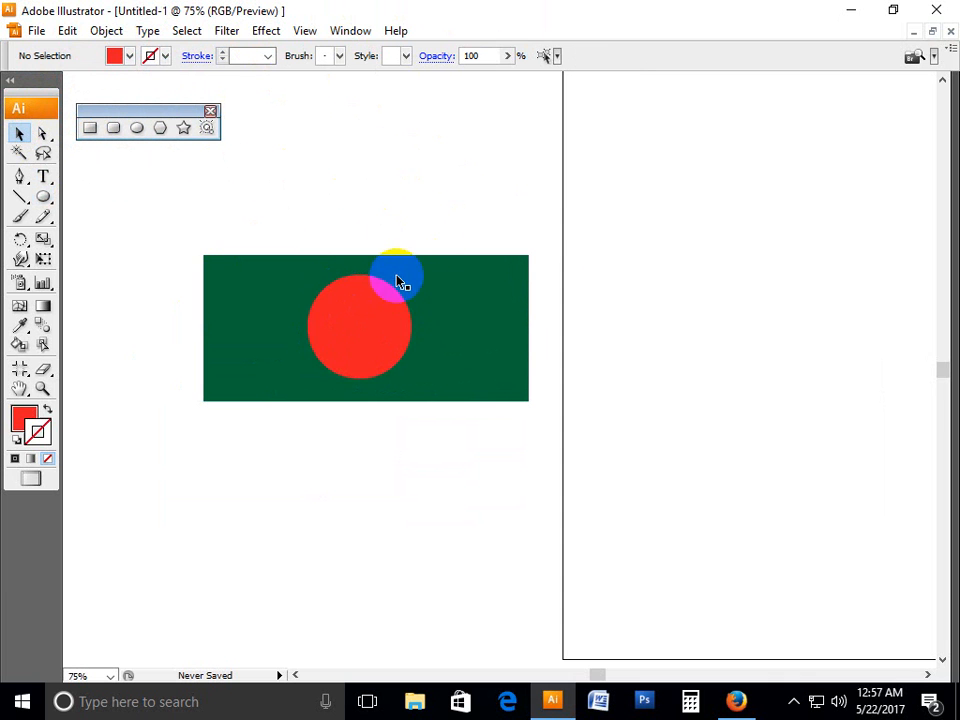
key("space")
left_click_drag(414, 306, 460, 246)
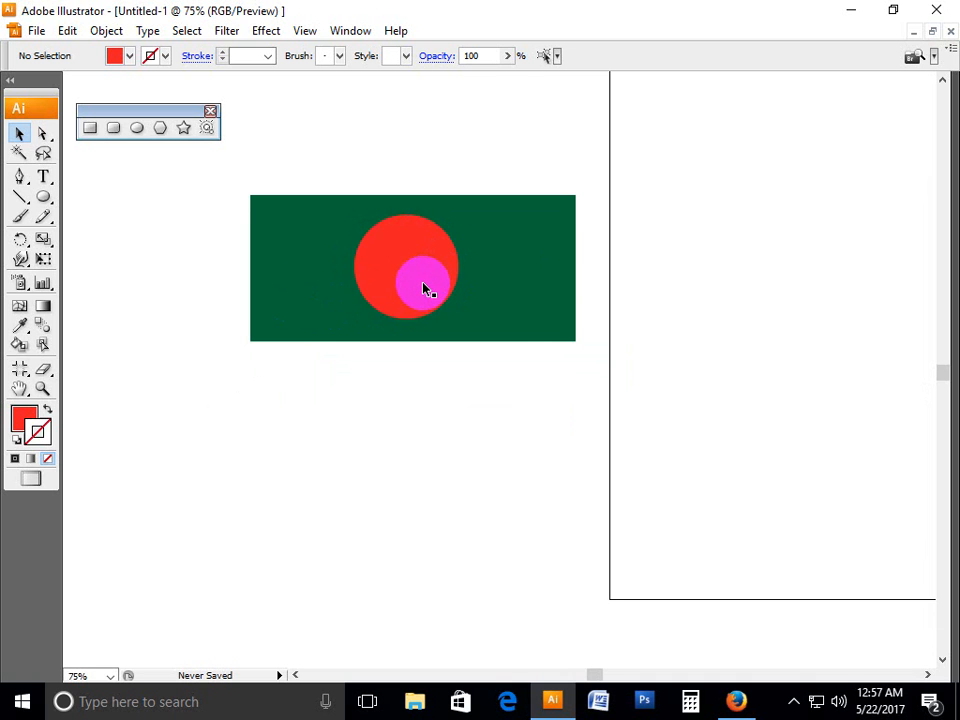
key("space")
left_click_drag(432, 277, 460, 254)
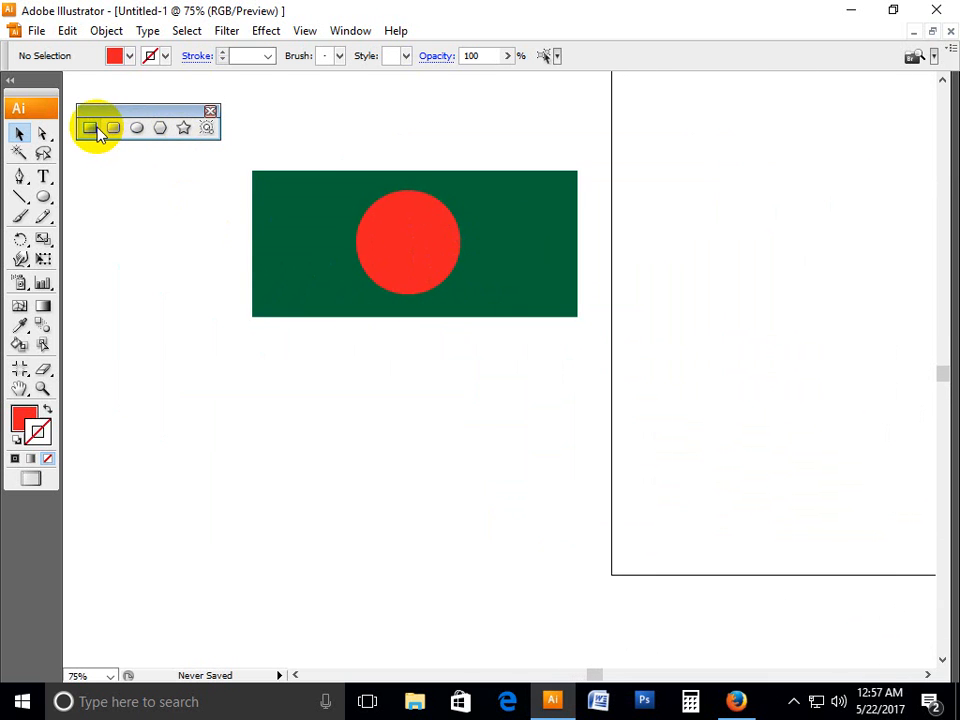
Step: Draw a tall, narrow rectangle along the flag's left edge as a pole, fill it with black and deselect it
left_click_drag(236, 151, 258, 558)
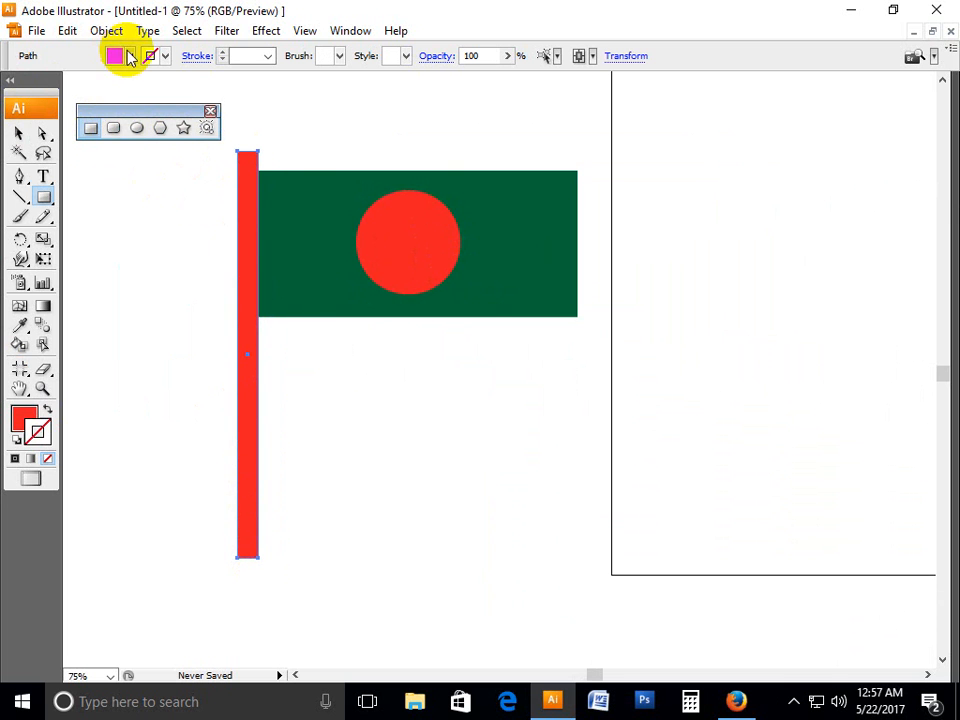
left_click(129, 56)
left_click(46, 75)
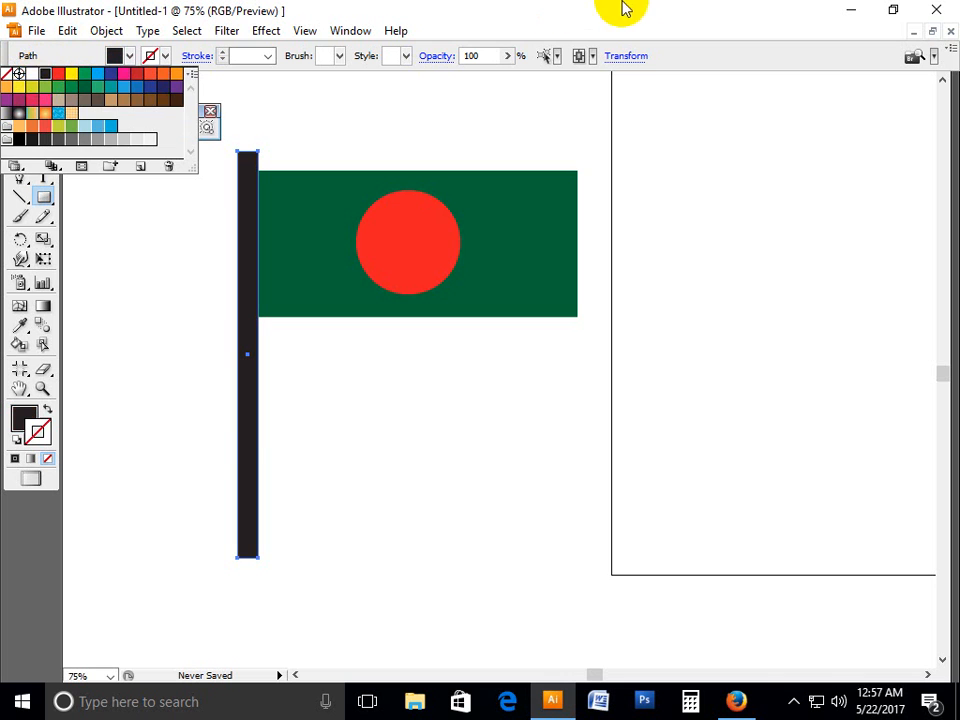
left_click(531, 36)
left_click(20, 135)
left_click(129, 189)
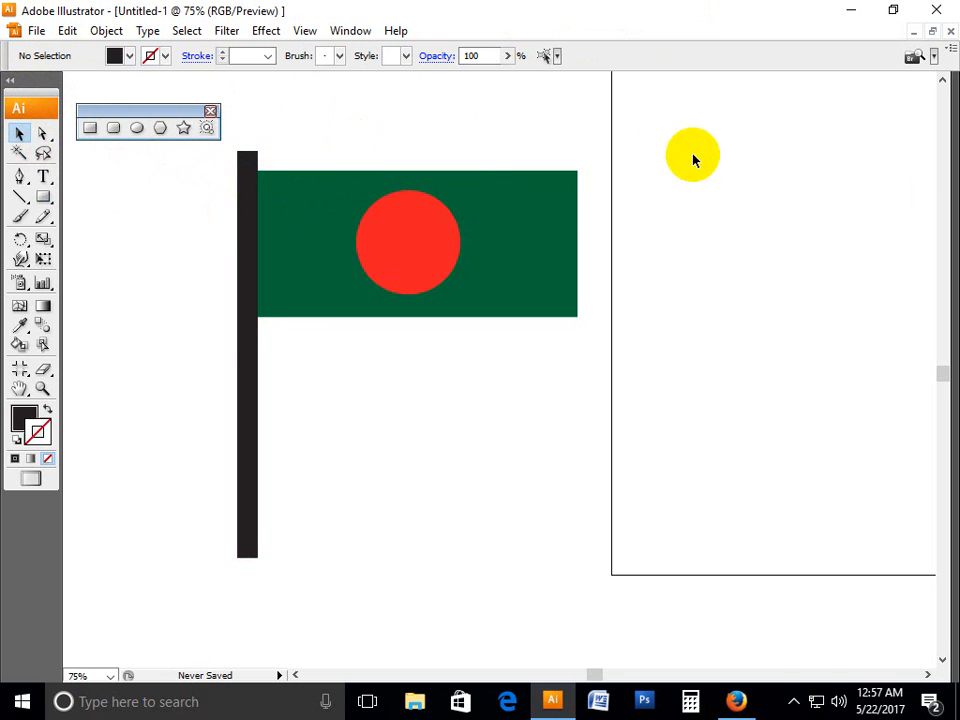
Step: Scale the whole flag and pole down to under half size, move them slightly up and to the right, and deselect them
left_click_drag(669, 133, 180, 580)
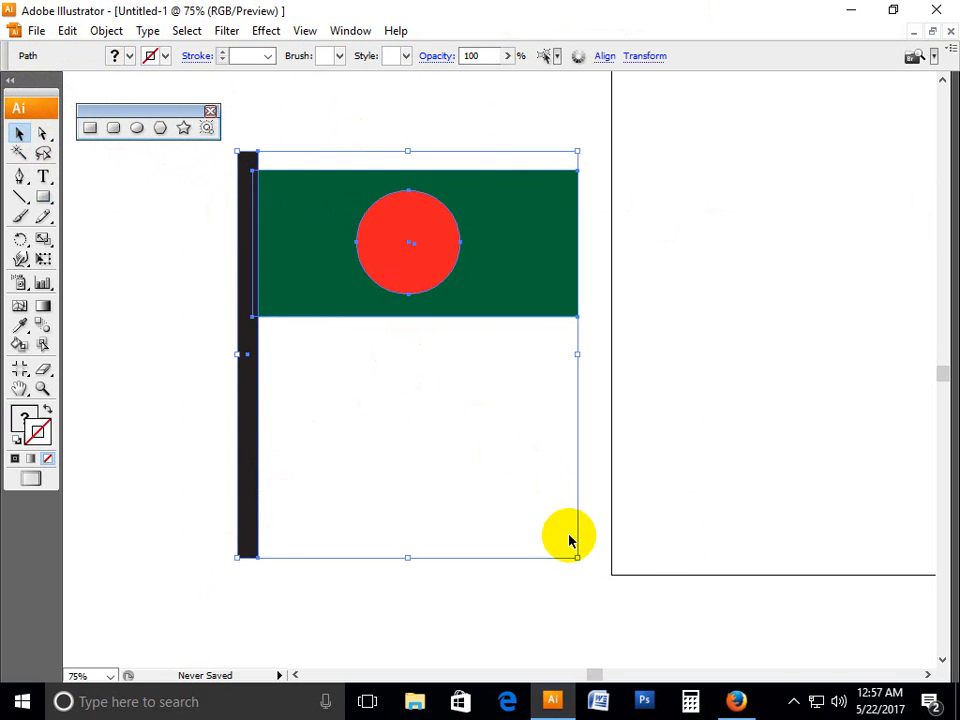
left_click_drag(578, 558, 386, 304)
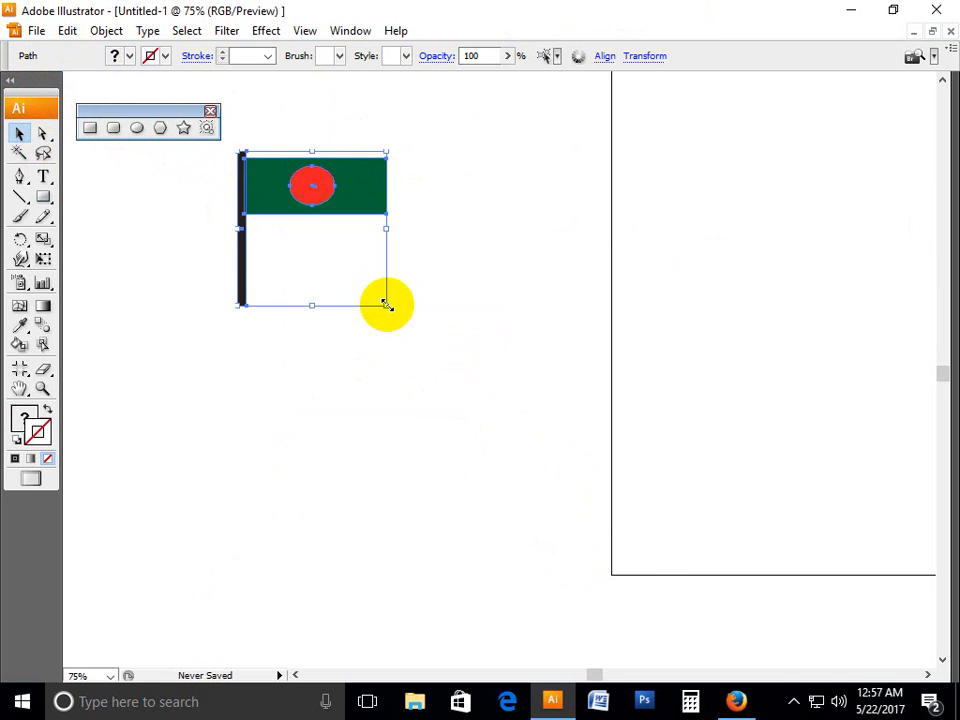
left_click_drag(475, 411, 180, 150)
left_click_drag(257, 180, 297, 125)
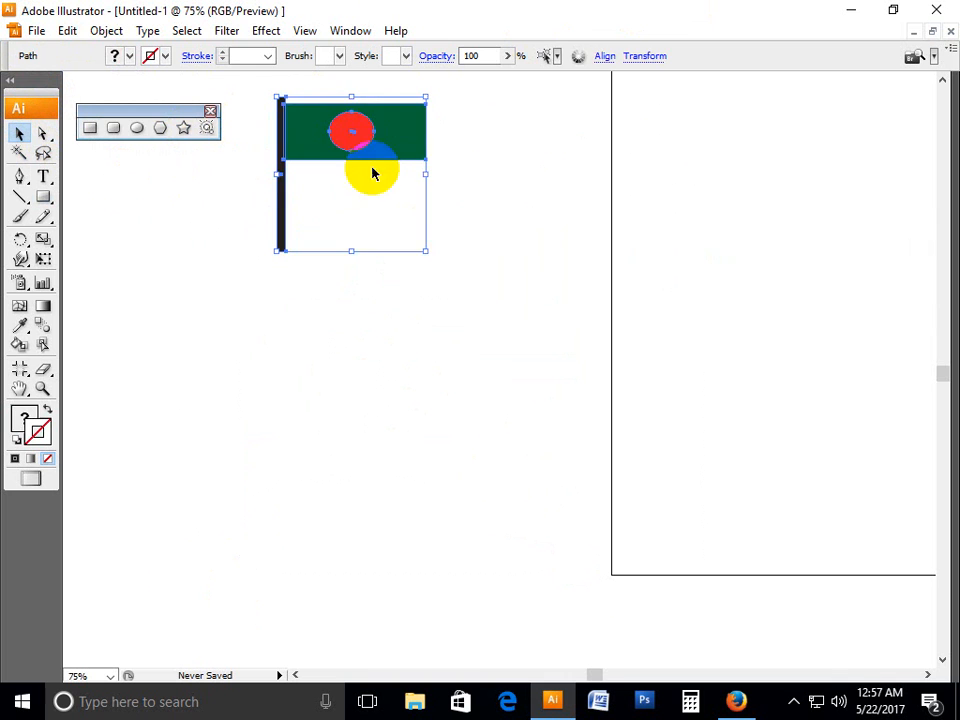
left_click(193, 165)
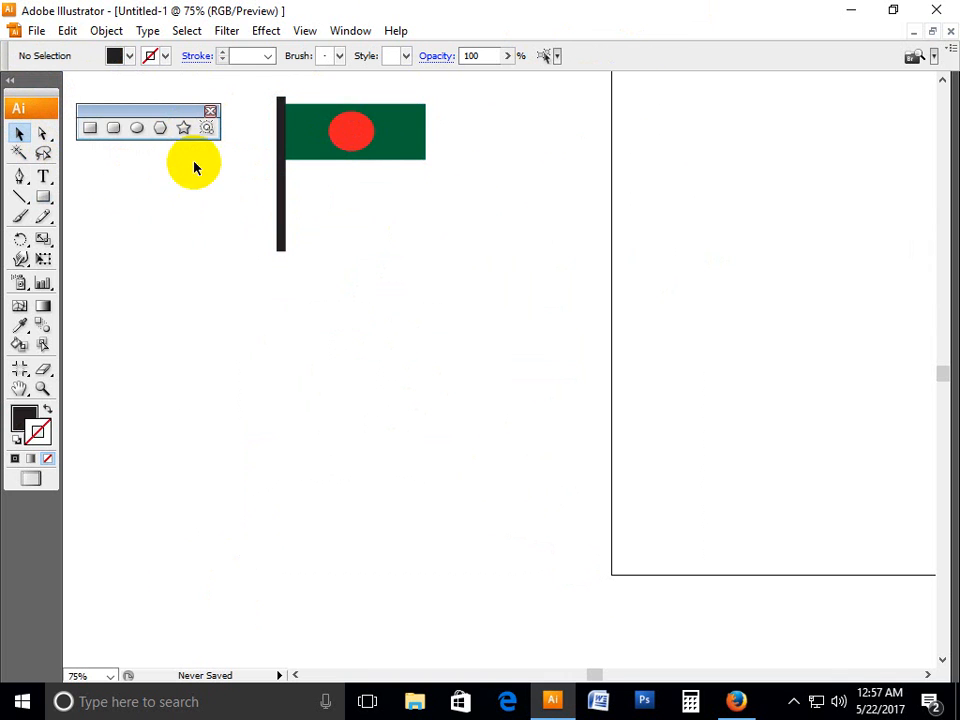
Step: Draw a wide, flat ellipse below and to the right of the flagpole
left_click(136, 130)
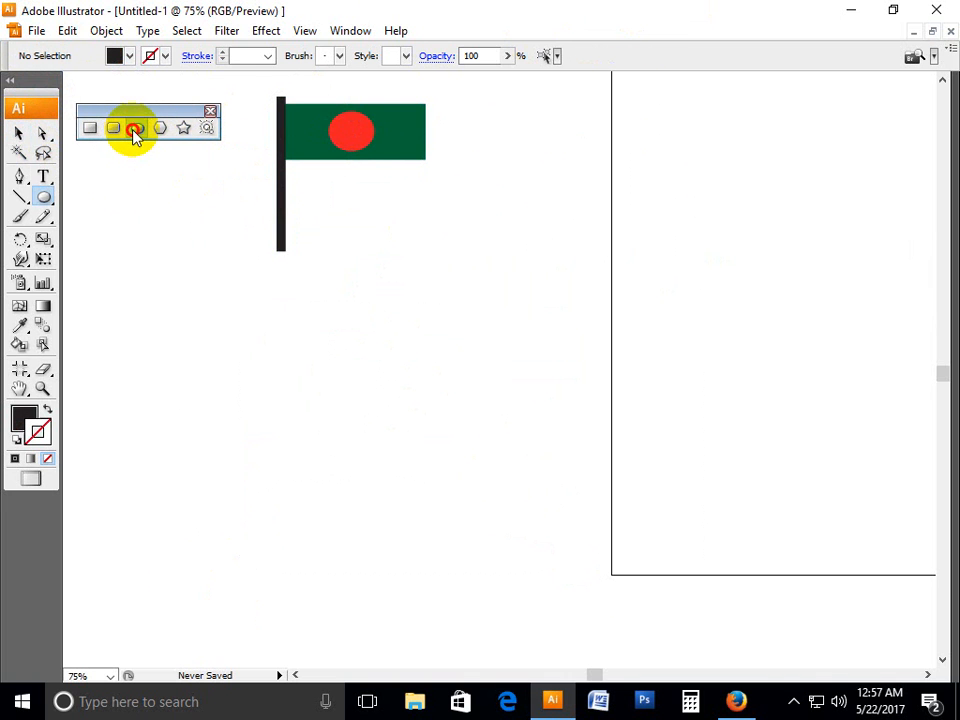
left_click(25, 200)
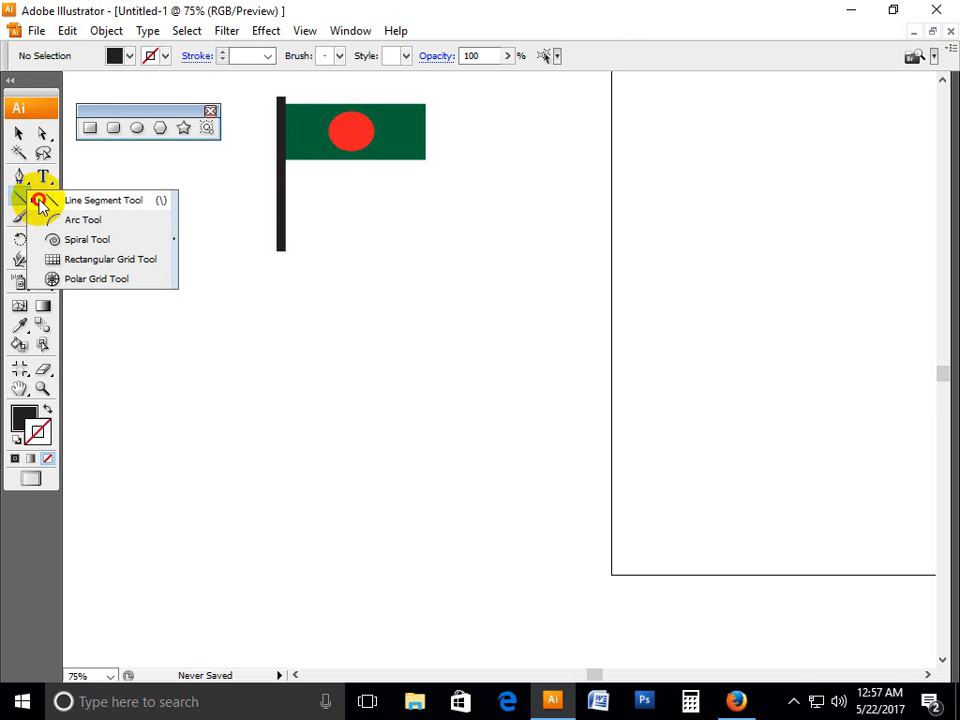
left_click(45, 201)
left_click(136, 128)
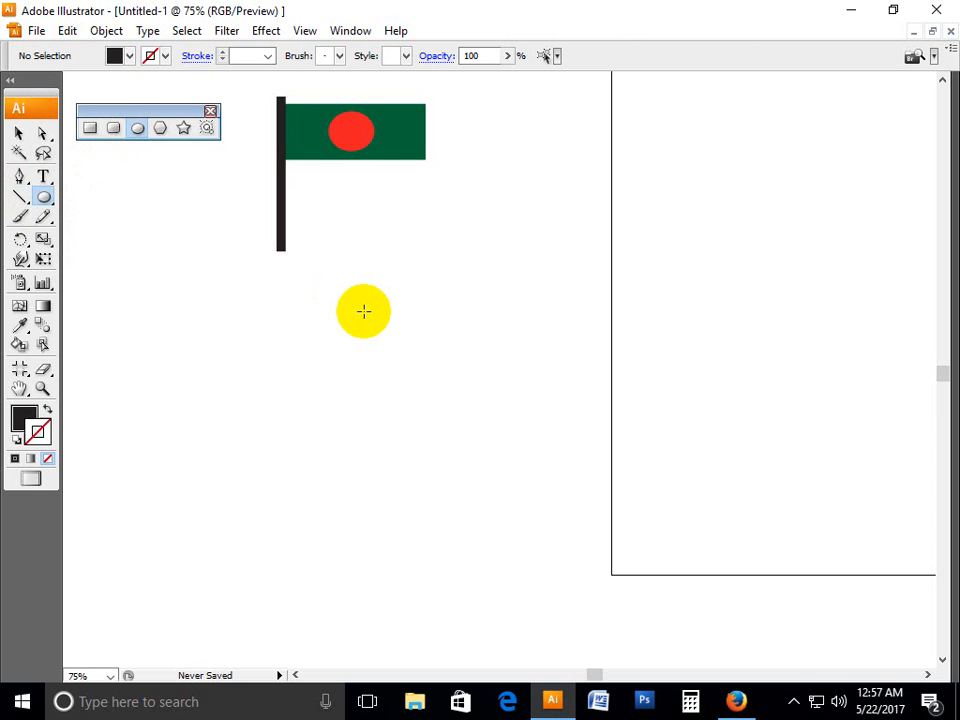
left_click_drag(328, 264, 545, 306)
left_click(19, 133)
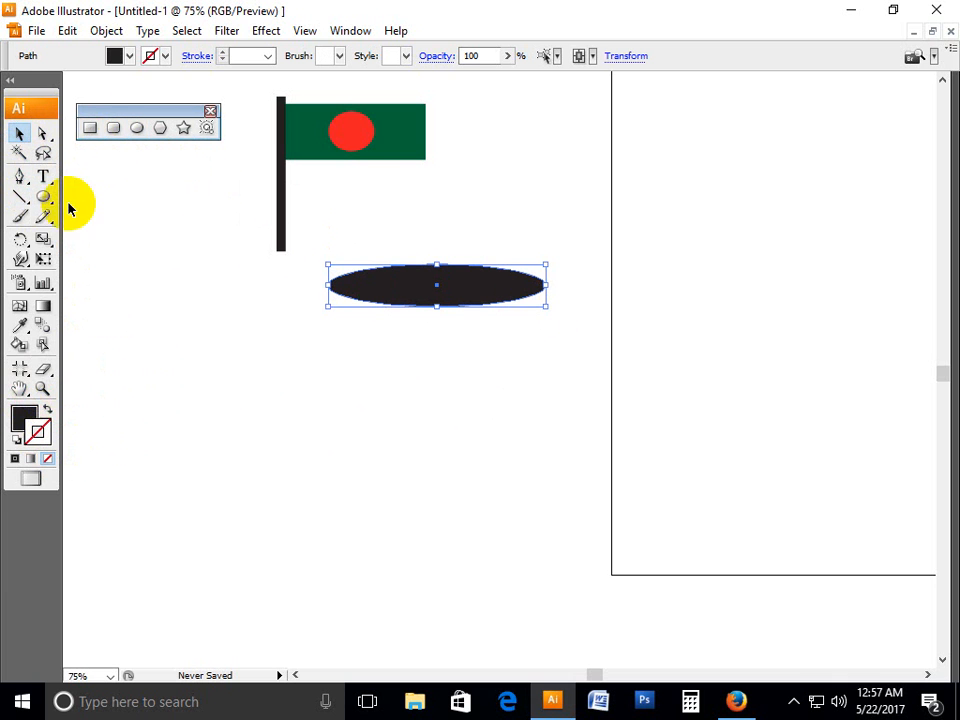
Step: Give the ellipse no fill and a 2 pt black stroke, and place a copy of it straight below, well spaced from the original
left_click(118, 57)
left_click(6, 74)
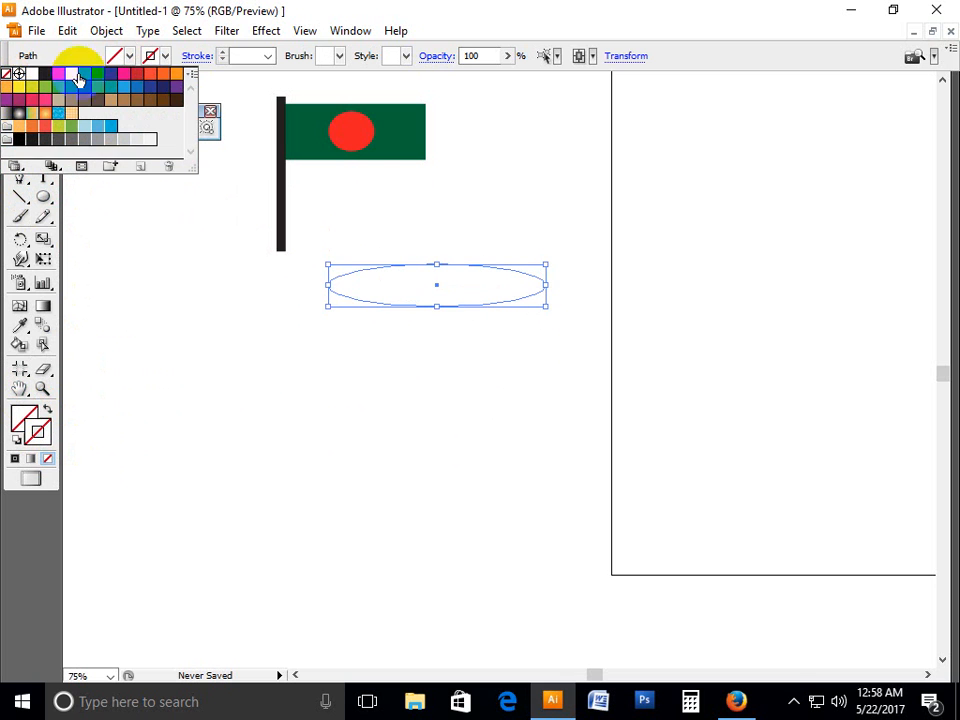
left_click(45, 74)
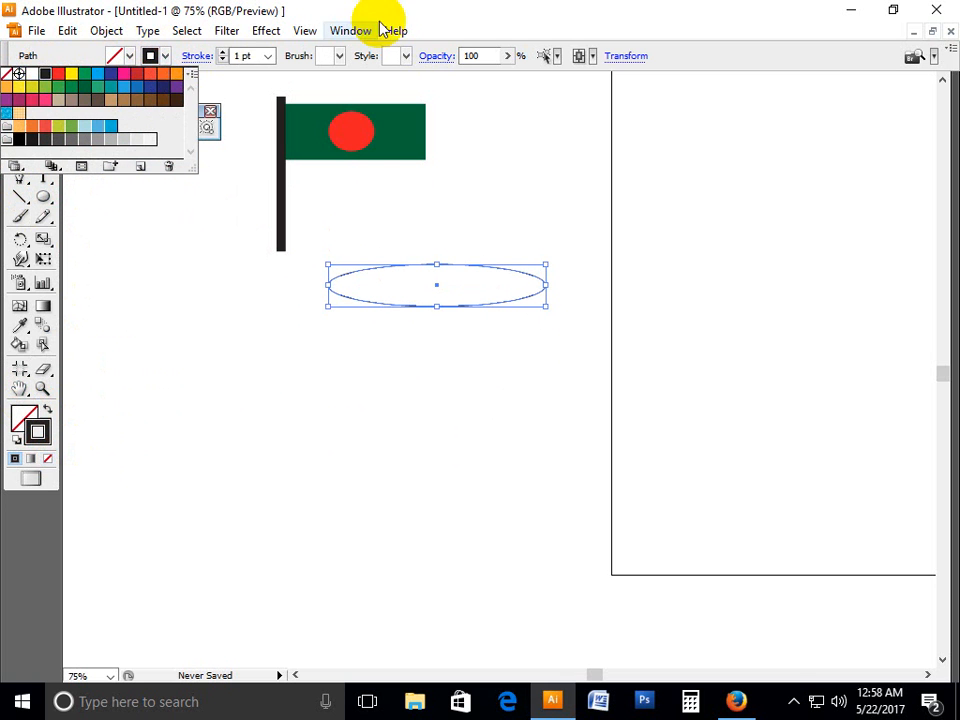
left_click(222, 52)
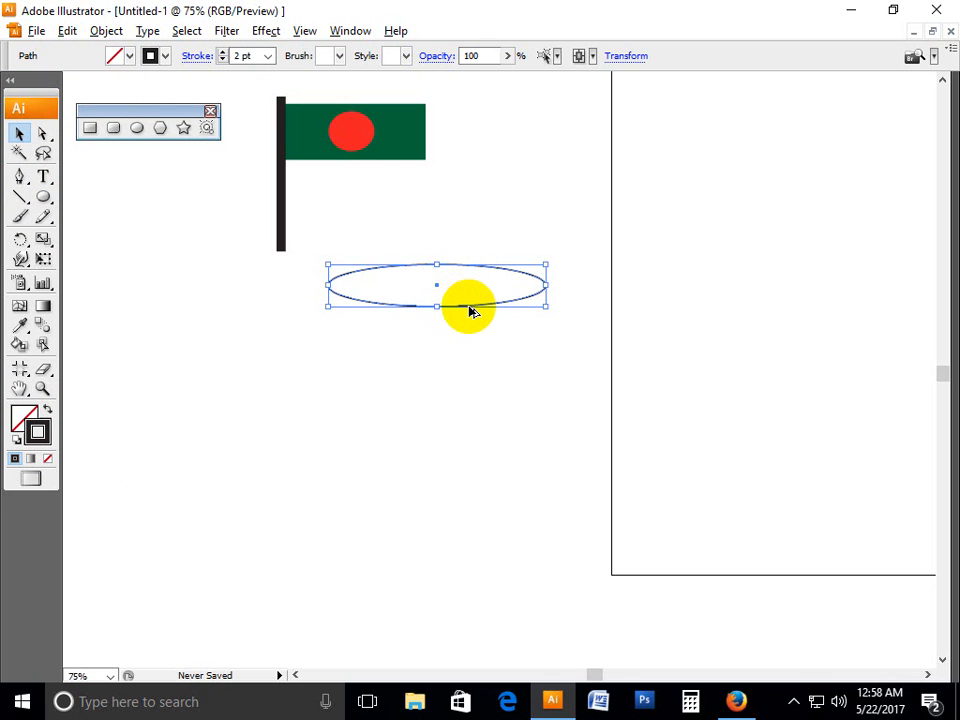
left_click_drag(470, 308, 470, 544)
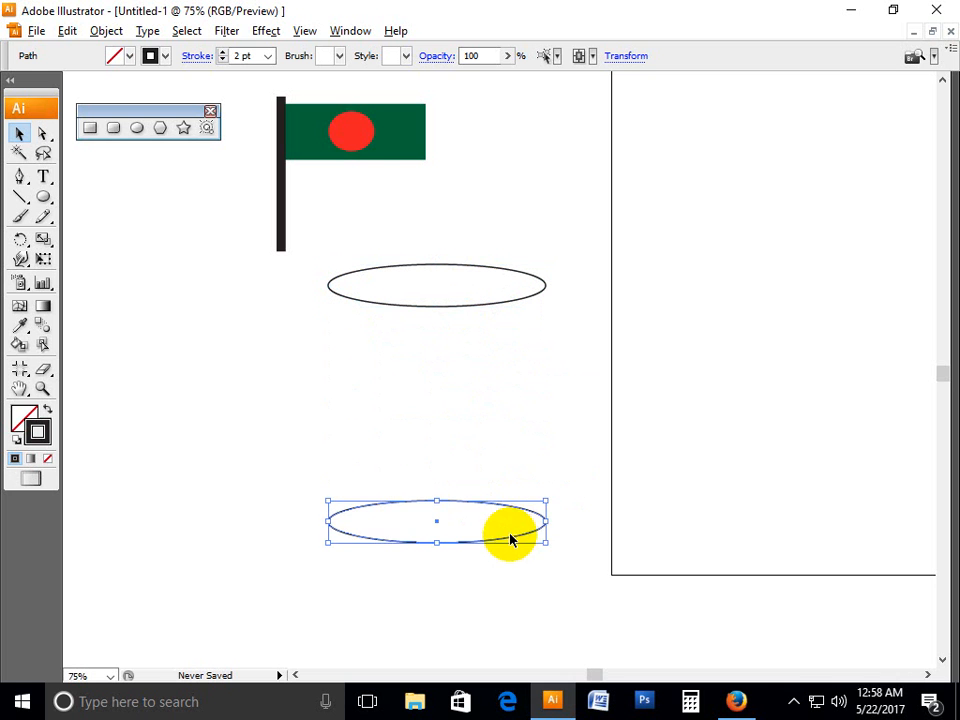